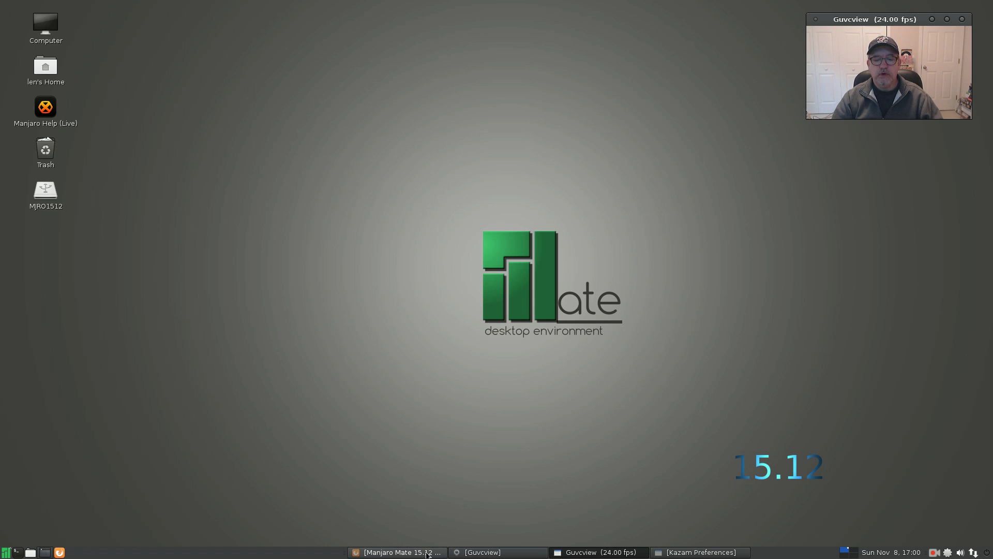
- Restore the Manjaro Mate 15.12 preview1 page, check network connections, and nudge the window left
{"action": "left_click", "coordinate": [396, 552]}
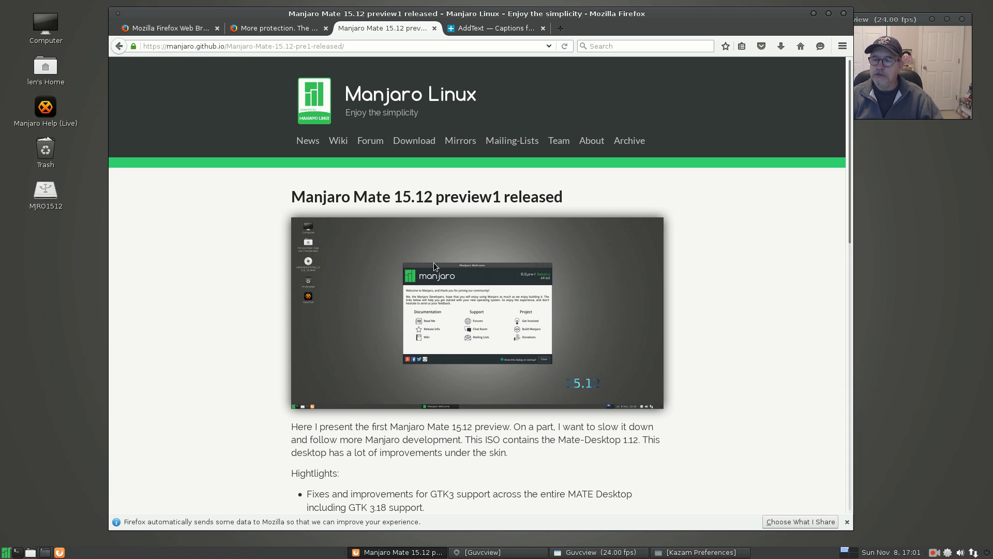
{"action": "left_click", "coordinate": [973, 552]}
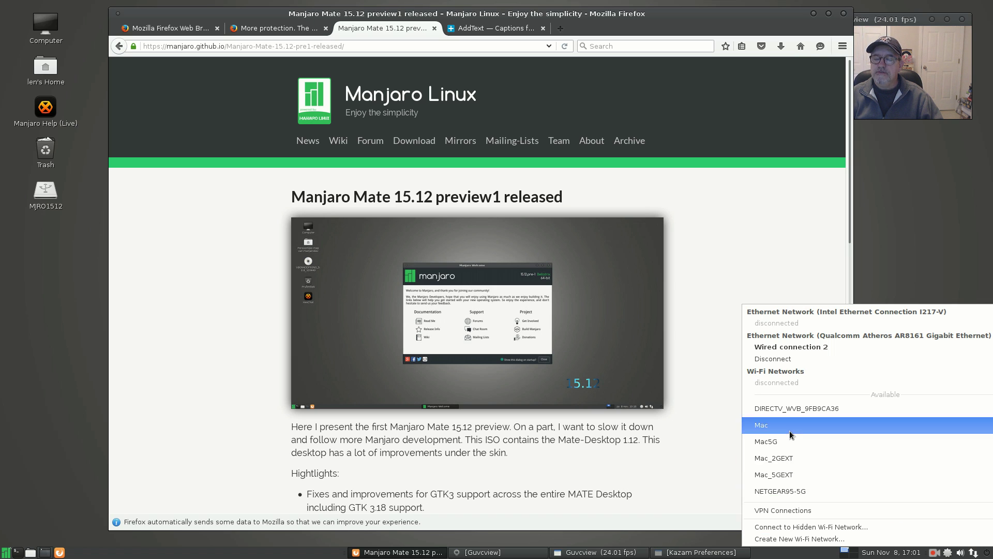
{"action": "left_click", "coordinate": [943, 253]}
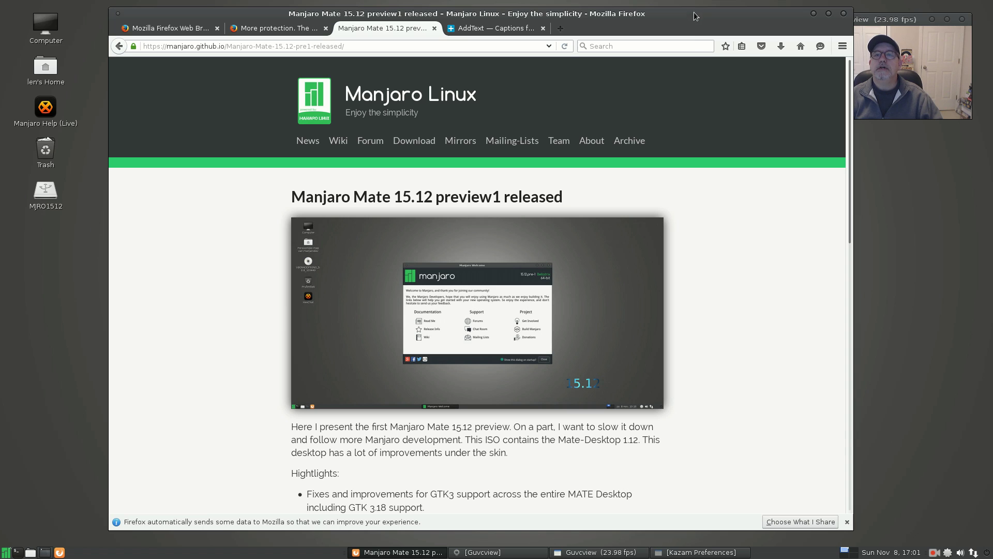
{"action": "left_click_drag", "start_coordinate": [667, 12], "coordinate": [616, 13]}
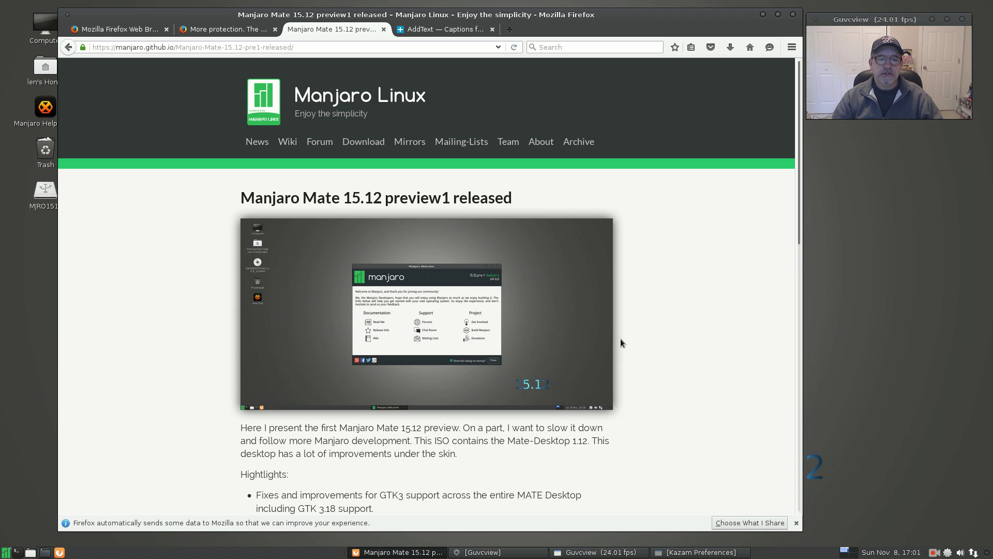
- Scroll the release post down to the Package based highlights and ISO size notes
{"action": "scroll", "coordinate": [631, 340], "scroll_direction": "down", "scroll_amount": 1}
{"action": "scroll", "coordinate": [631, 339], "scroll_direction": "down", "scroll_amount": 1}
{"action": "scroll", "coordinate": [631, 339], "scroll_direction": "down", "scroll_amount": 2}
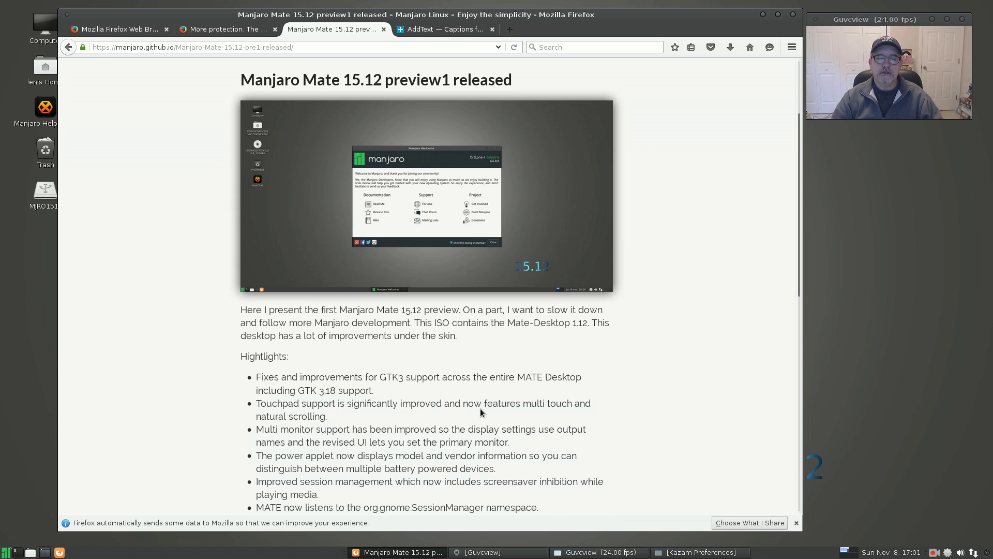
{"action": "scroll", "coordinate": [446, 401], "scroll_direction": "down", "scroll_amount": 1}
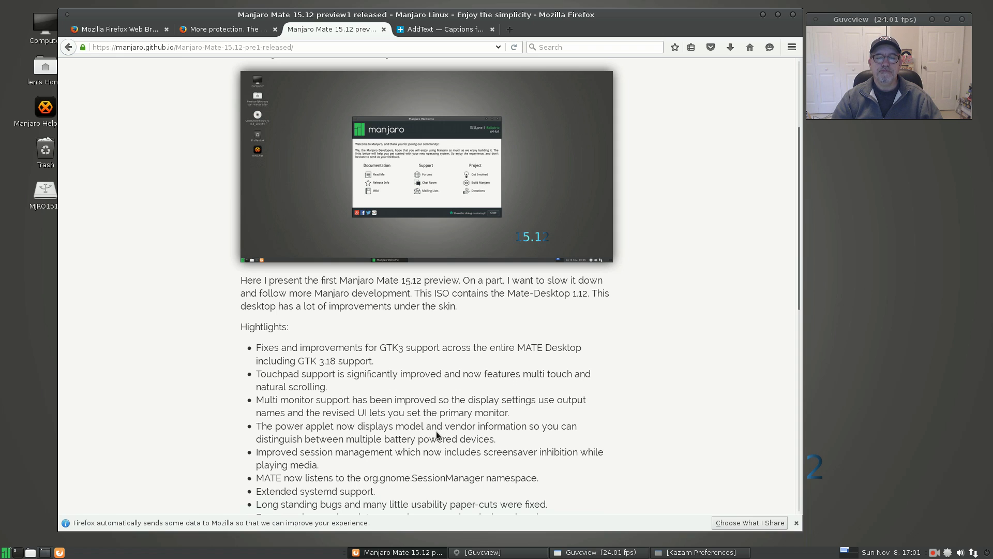
{"action": "scroll", "coordinate": [436, 434], "scroll_direction": "down", "scroll_amount": 3}
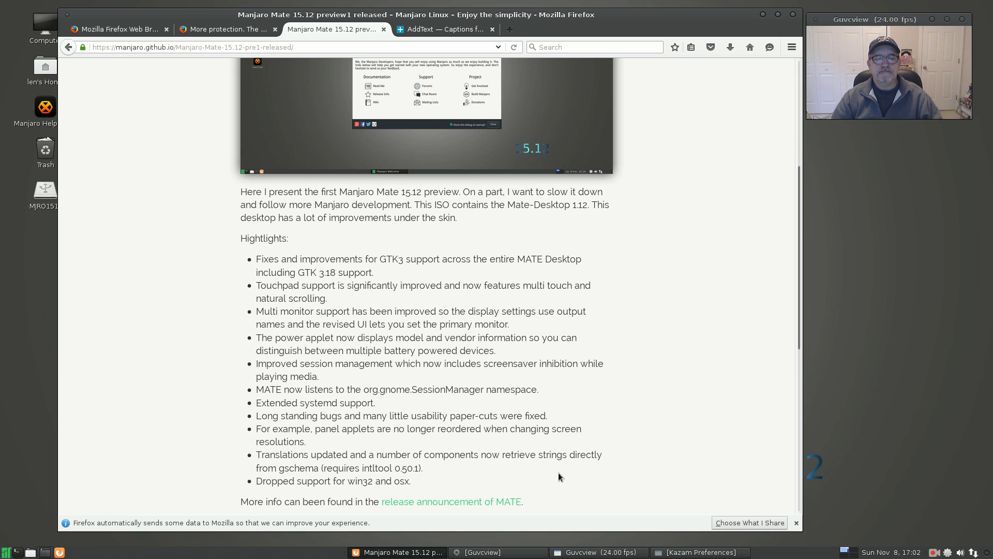
{"action": "scroll", "coordinate": [558, 473], "scroll_direction": "down", "scroll_amount": 3}
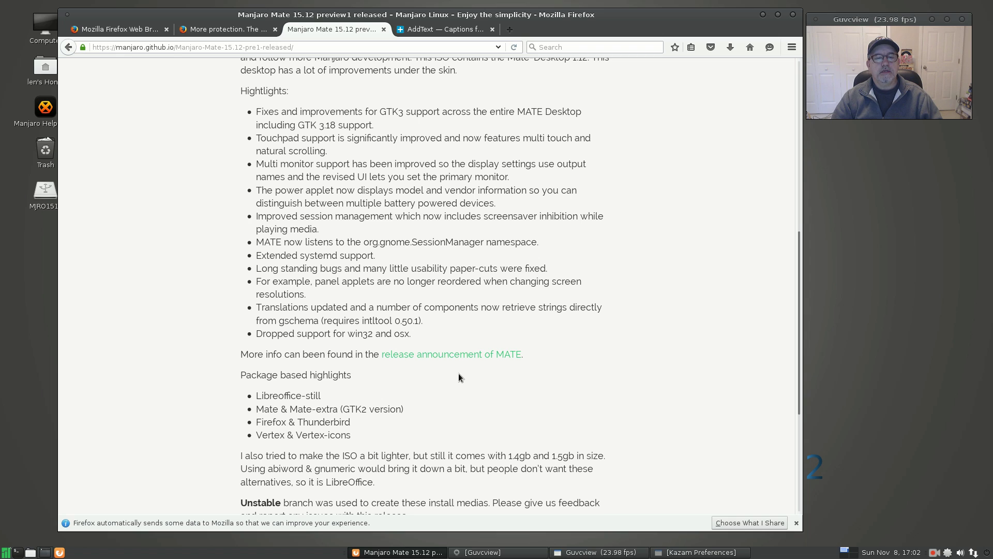
- Scroll down to the post's Links section, then back up to the page header
{"action": "scroll", "coordinate": [458, 378], "scroll_direction": "down", "scroll_amount": 3}
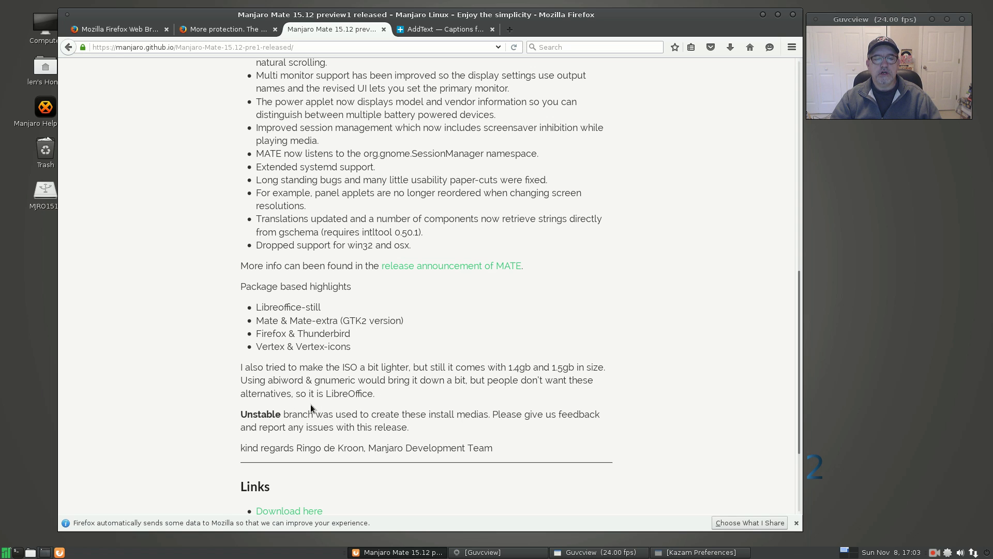
{"action": "scroll", "coordinate": [538, 408], "scroll_direction": "up", "scroll_amount": 10}
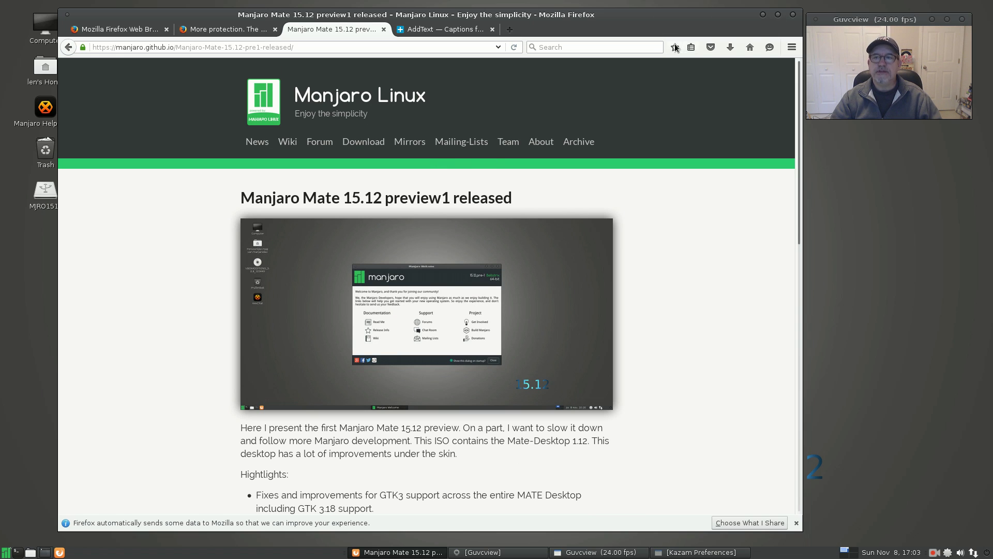
- Minimize Firefox to reveal the MATE desktop with the 15.12 wallpaper
{"action": "left_click", "coordinate": [762, 14]}
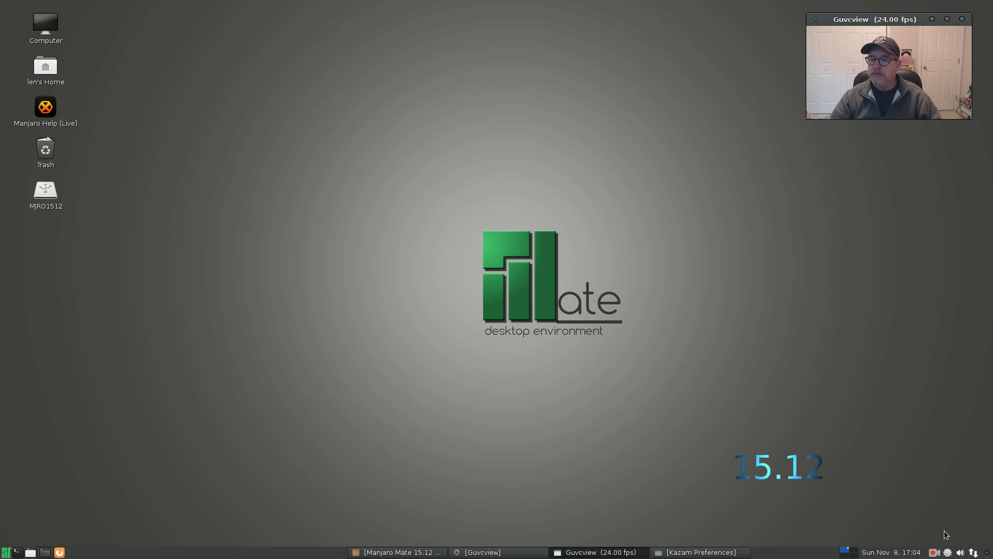
{"action": "left_click", "coordinate": [986, 552]}
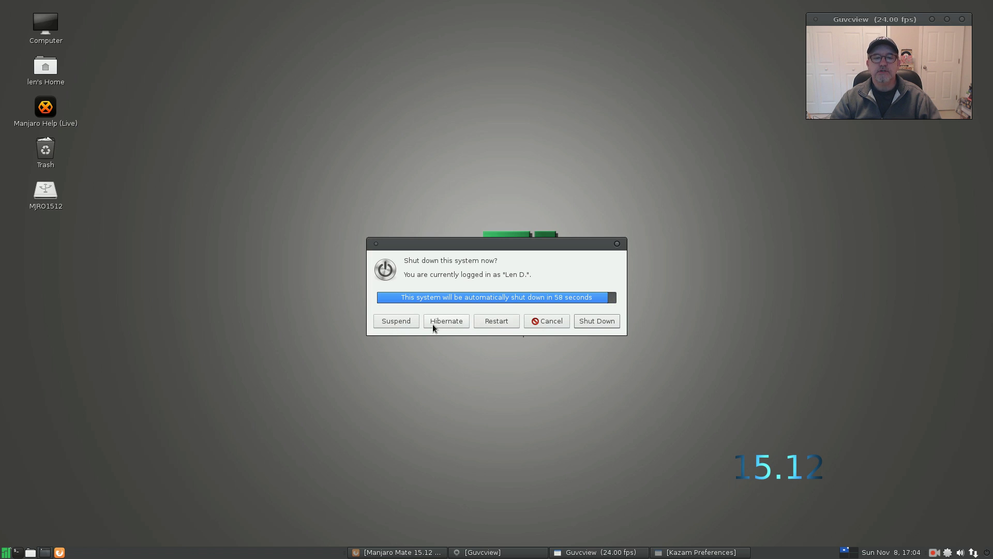
{"action": "left_click", "coordinate": [552, 320]}
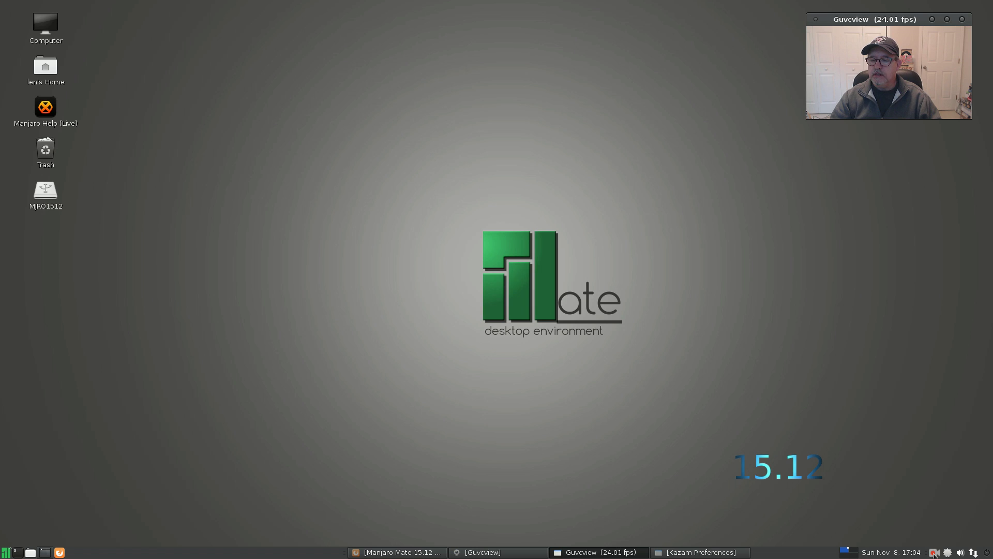
{"action": "left_click", "coordinate": [895, 553]}
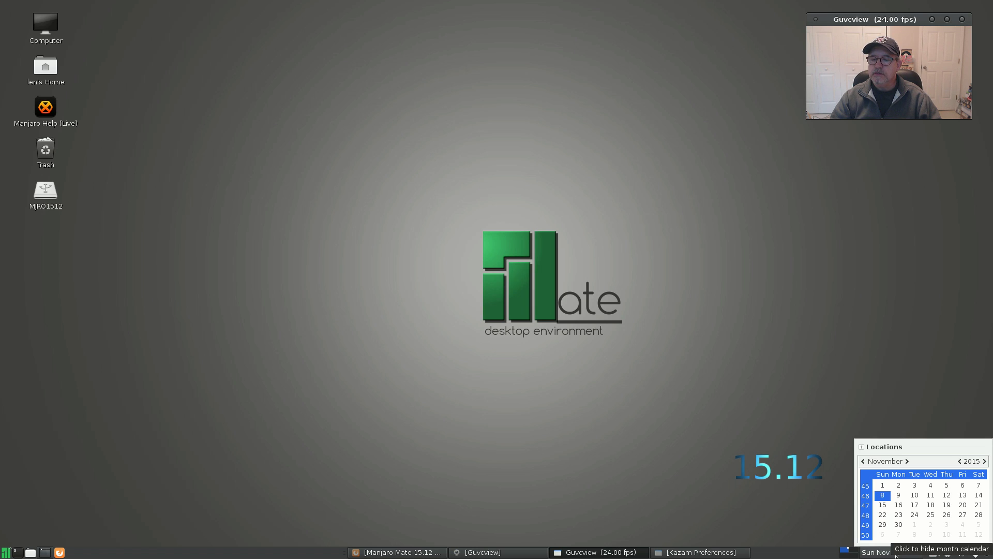
{"action": "left_click", "coordinate": [896, 553]}
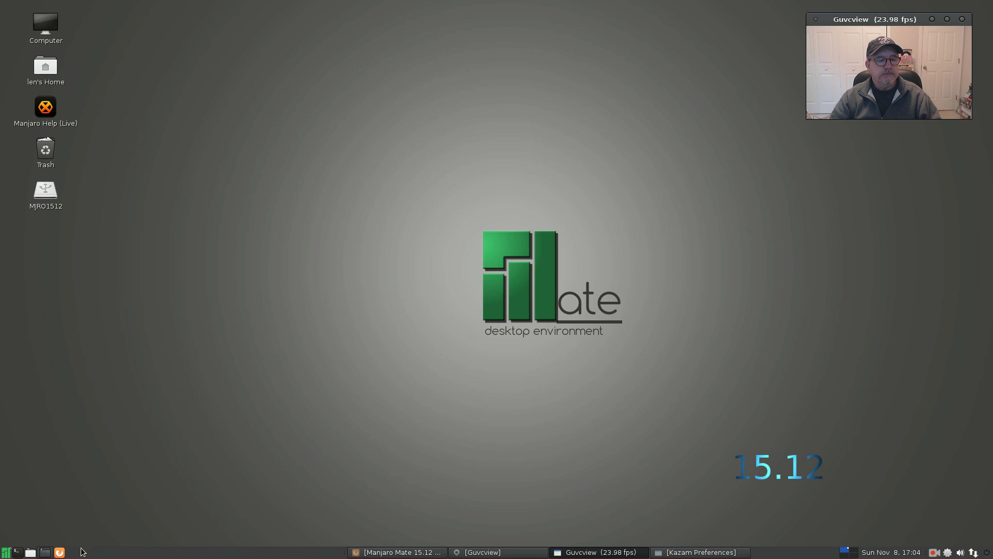
{"action": "left_click", "coordinate": [4, 553]}
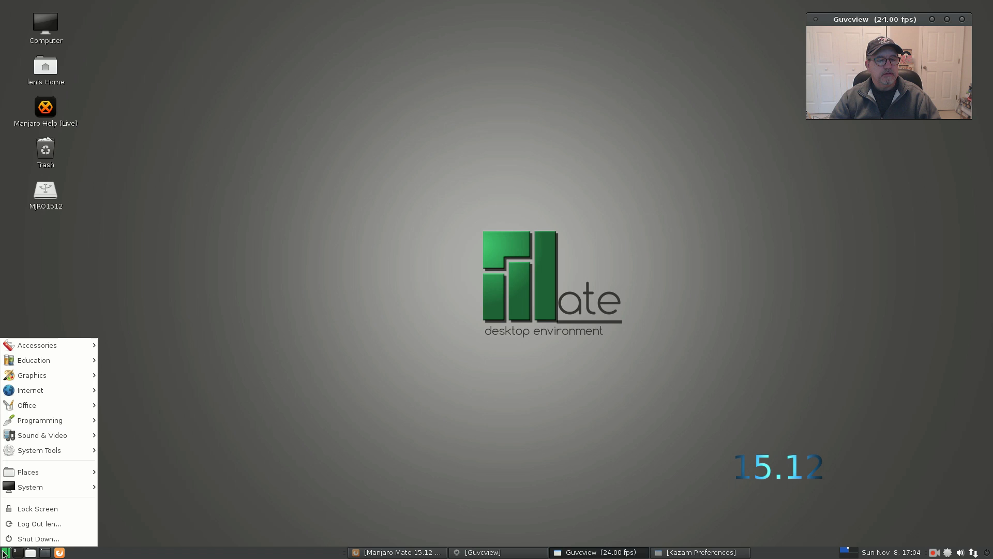
{"action": "left_click", "coordinate": [173, 524]}
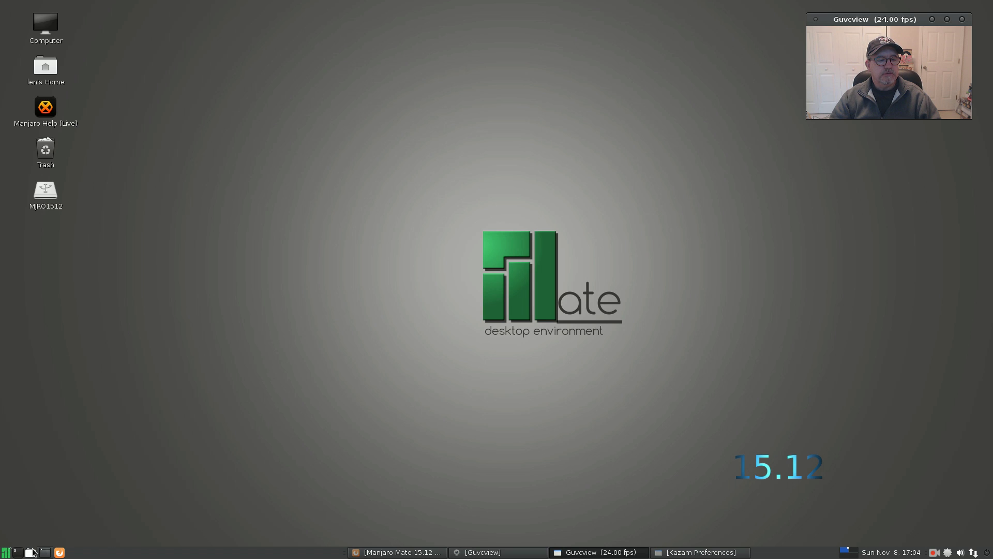
{"action": "left_click", "coordinate": [17, 553]}
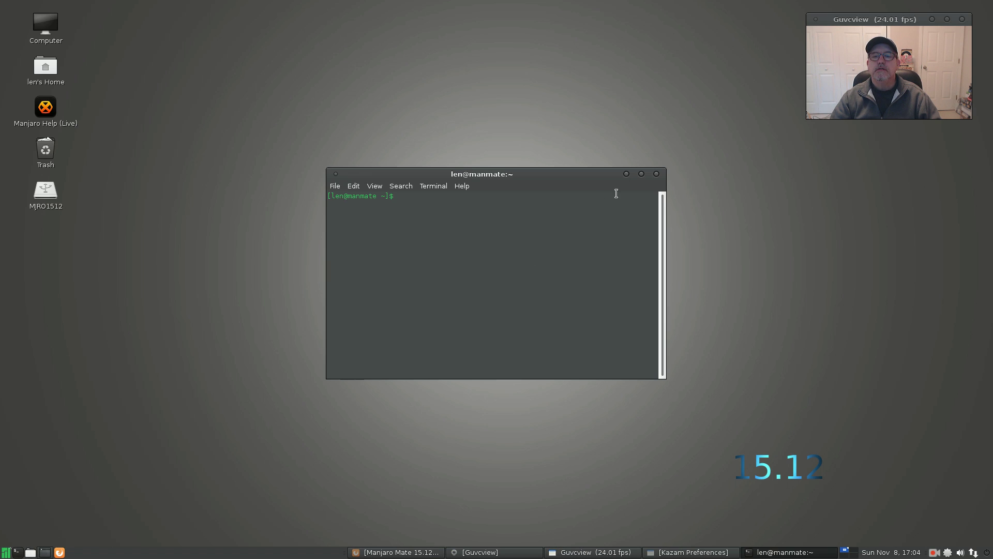
{"action": "left_click", "coordinate": [656, 174]}
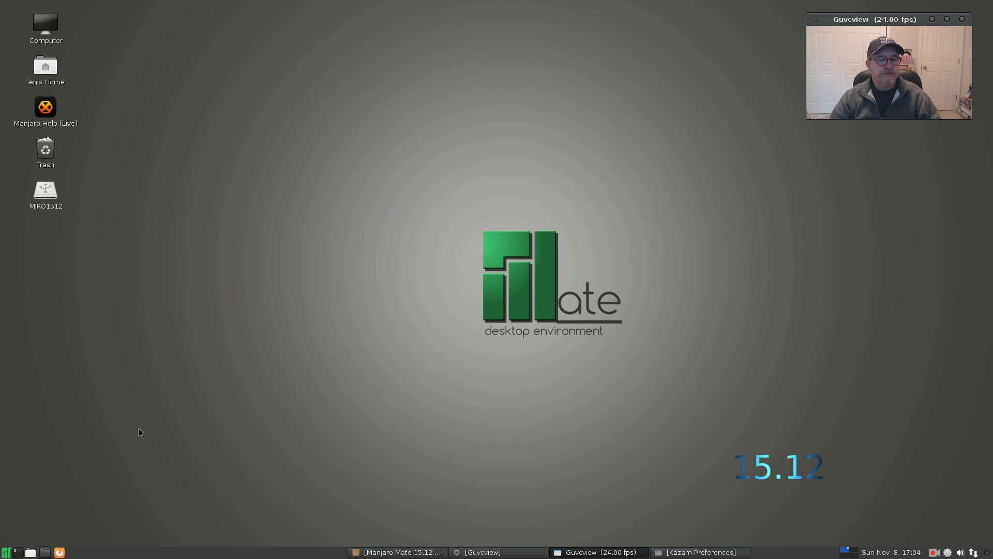
{"action": "left_click", "coordinate": [30, 552]}
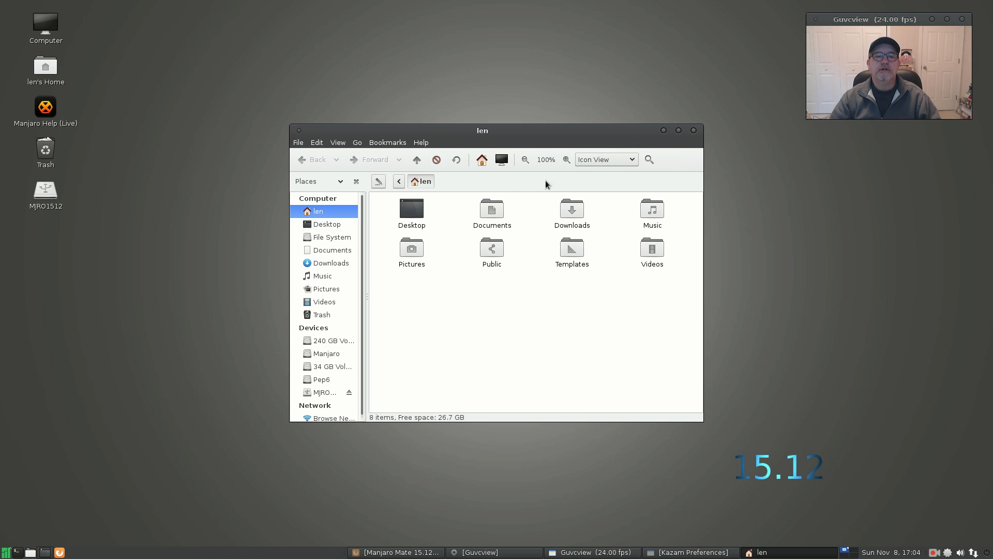
{"action": "left_click", "coordinate": [693, 130]}
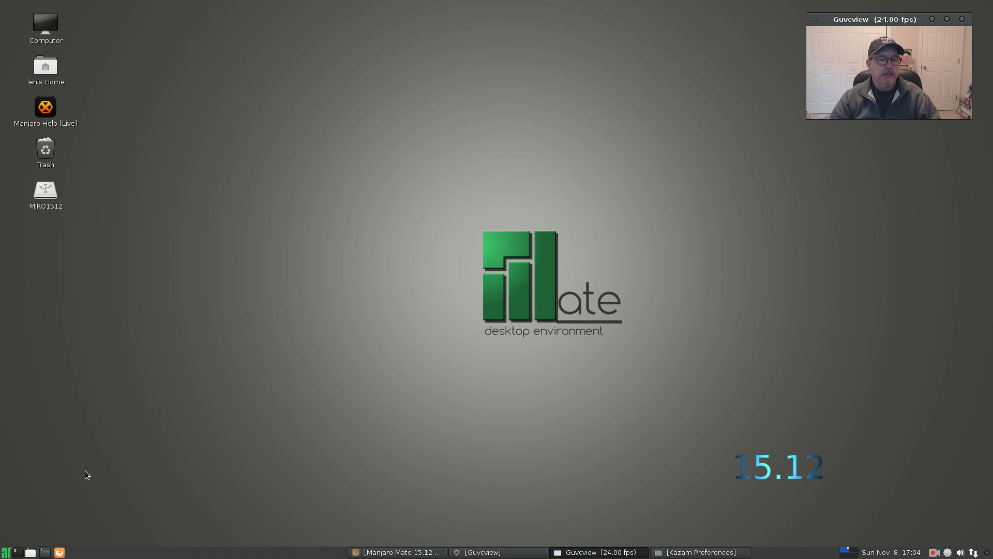
{"action": "left_click", "coordinate": [44, 552]}
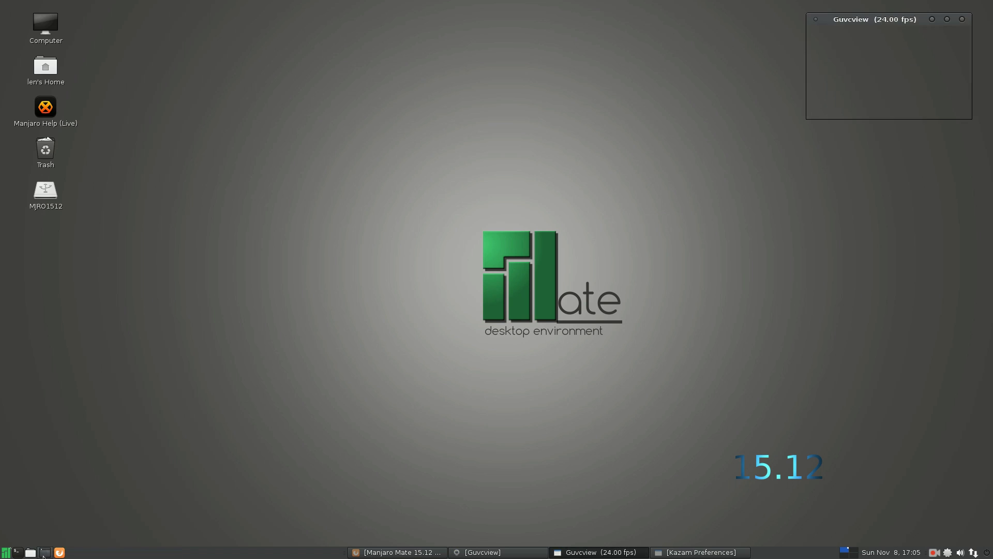
{"action": "left_click", "coordinate": [43, 552]}
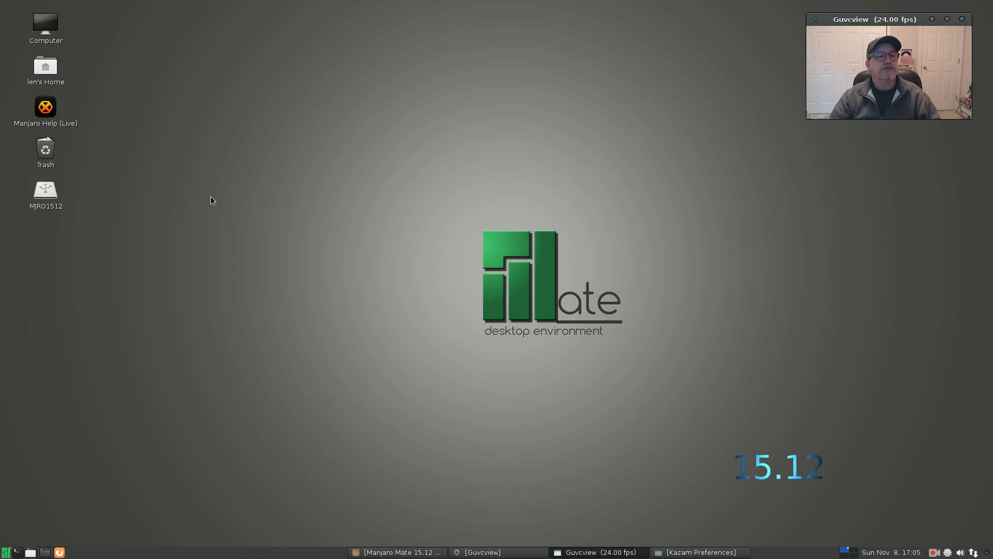
- Empty the Trash from its desktop context menu, confirming the deletion
{"action": "right_click", "coordinate": [45, 146]}
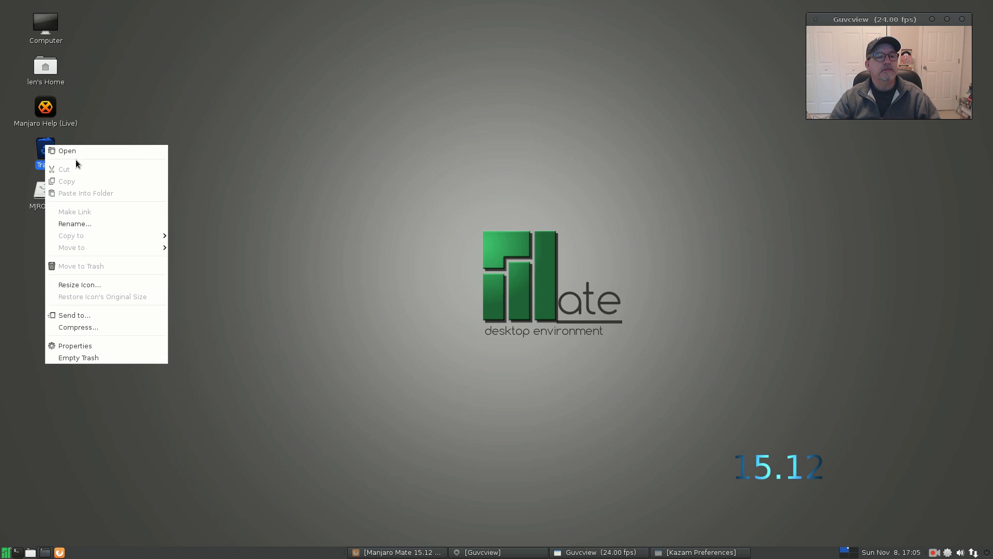
{"action": "left_click", "coordinate": [87, 359]}
{"action": "left_click", "coordinate": [575, 310]}
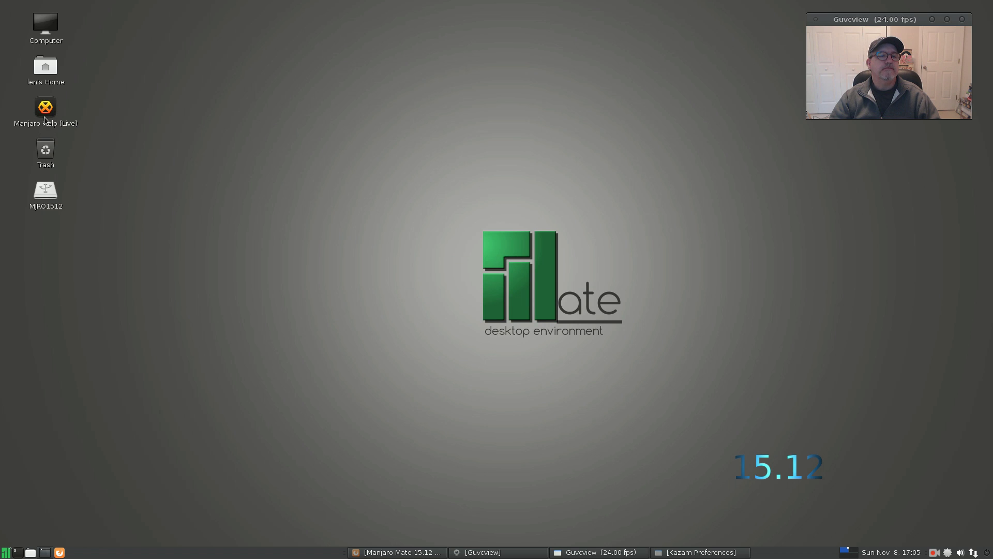
- Launch Manjaro Help (Live), then close the HexChat Network List it brings up
{"action": "double_click", "coordinate": [45, 117]}
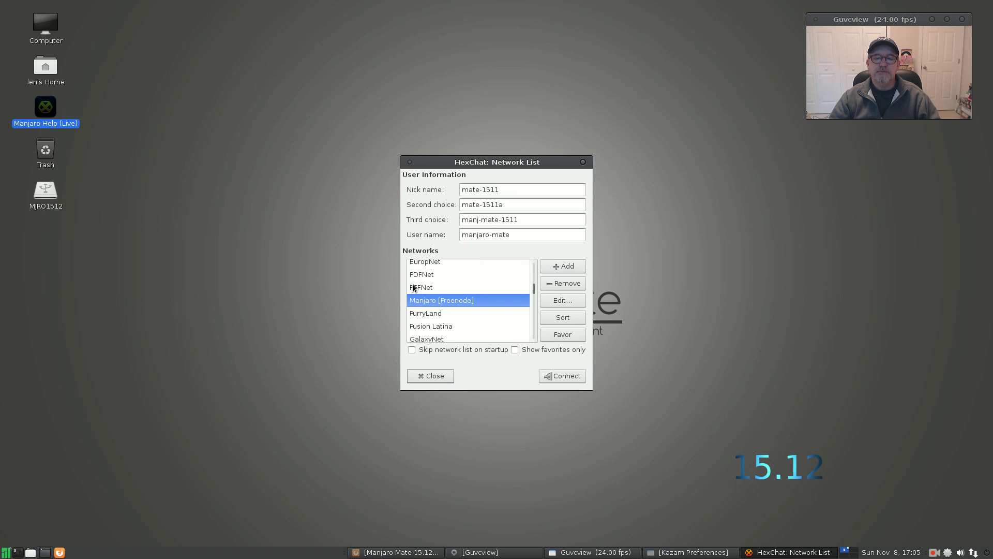
{"action": "left_click", "coordinate": [444, 378]}
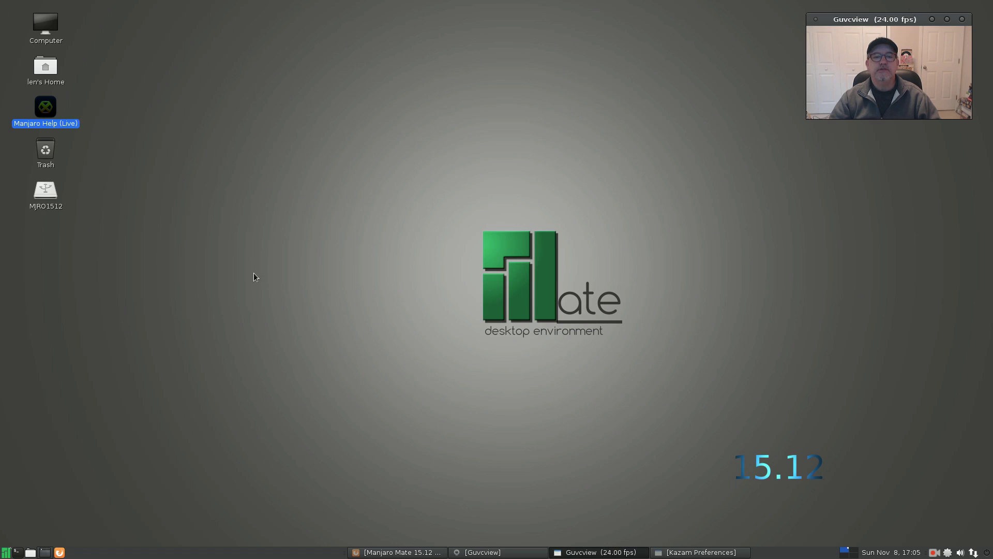
{"action": "left_click", "coordinate": [179, 149]}
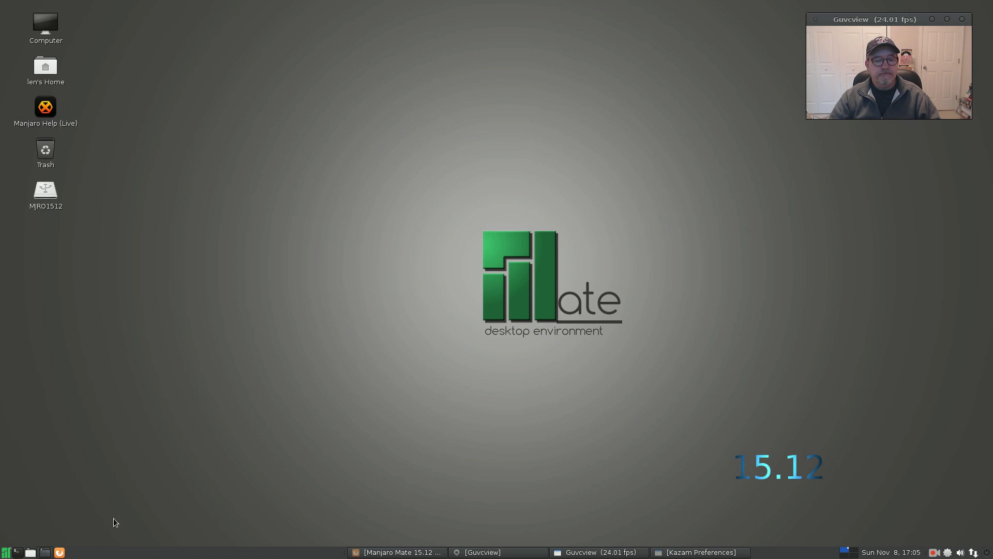
- Show the menu's Graphics category with Eye of MATE, LibreOffice Draw and MATE Color Selection
{"action": "left_click", "coordinate": [8, 552]}
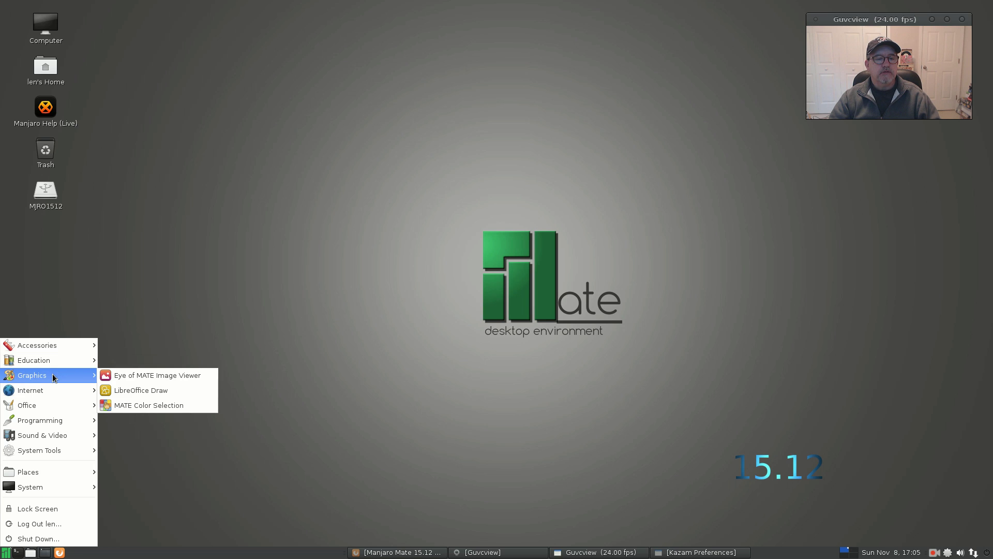
{"action": "mouse_move", "coordinate": [32, 375]}
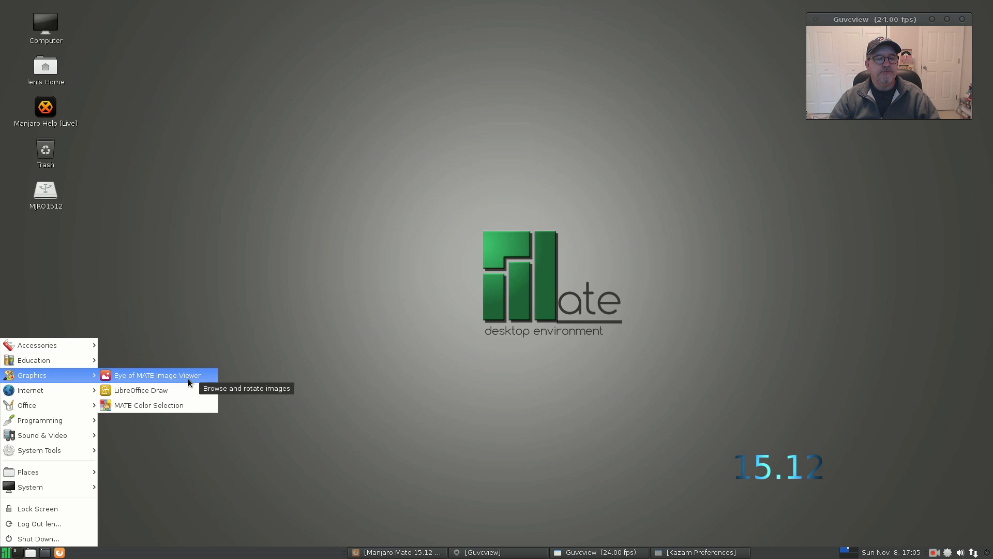
- Close MATE Color Selection and show System › Preferences › Internet and Network in the menu
{"action": "left_click", "coordinate": [166, 406]}
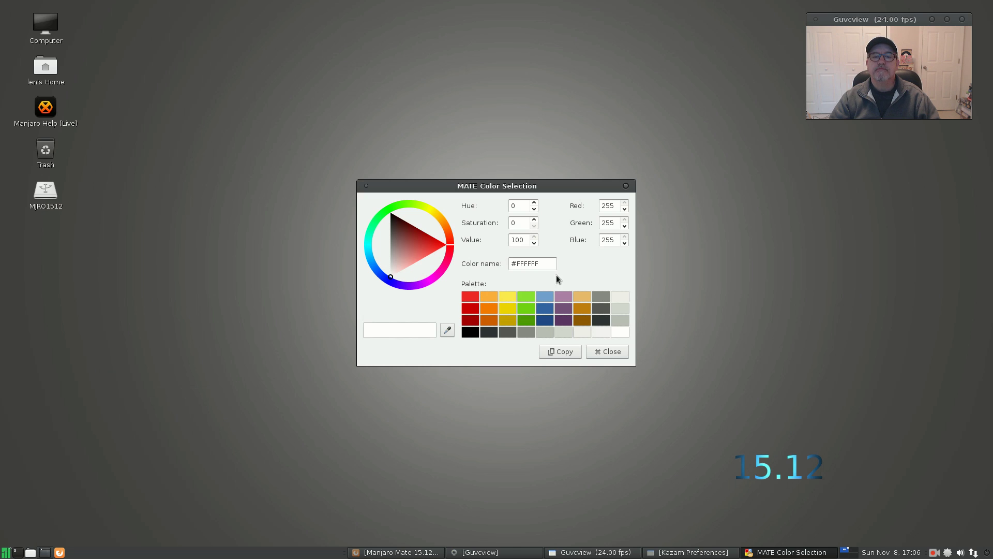
{"action": "left_click", "coordinate": [603, 352]}
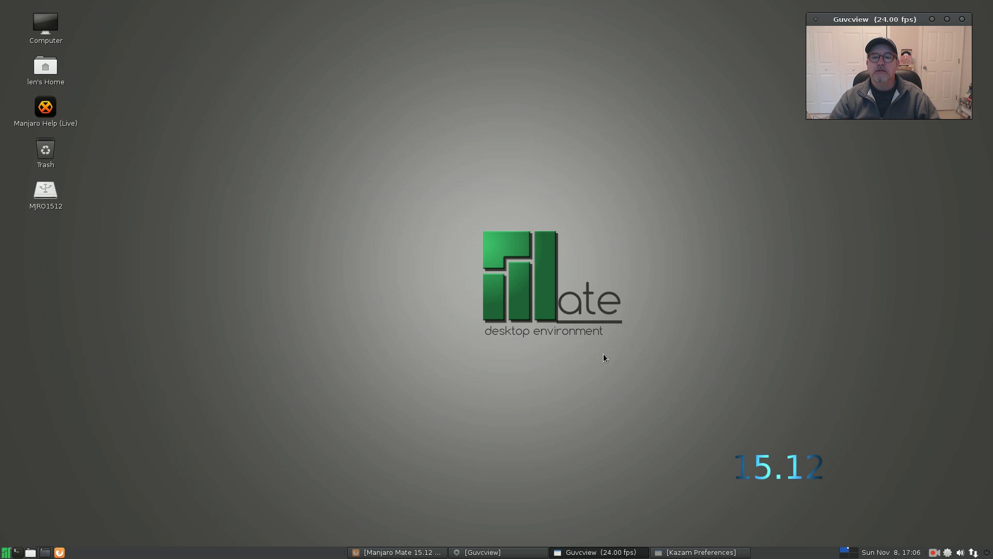
{"action": "left_click", "coordinate": [6, 552]}
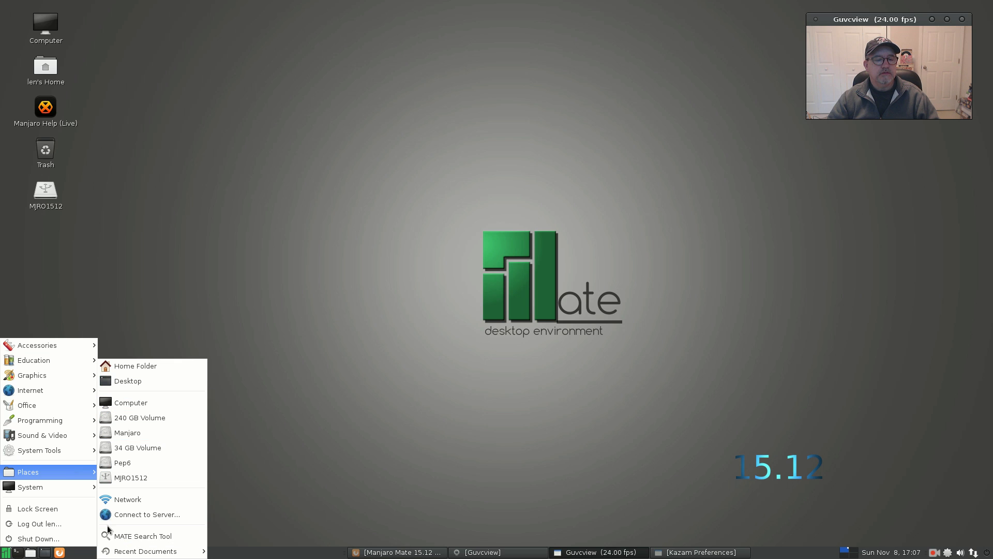
{"action": "mouse_move", "coordinate": [47, 486]}
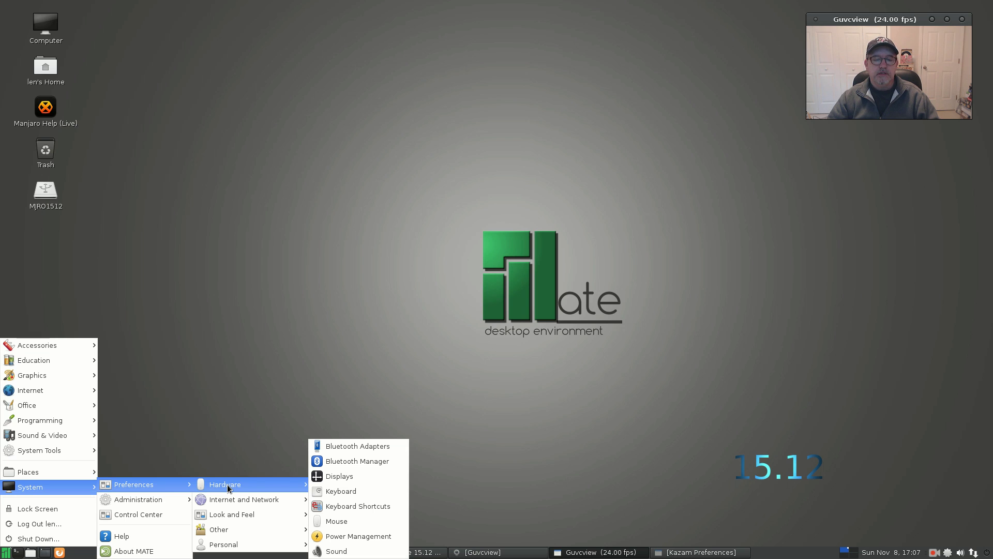
{"action": "mouse_move", "coordinate": [243, 499]}
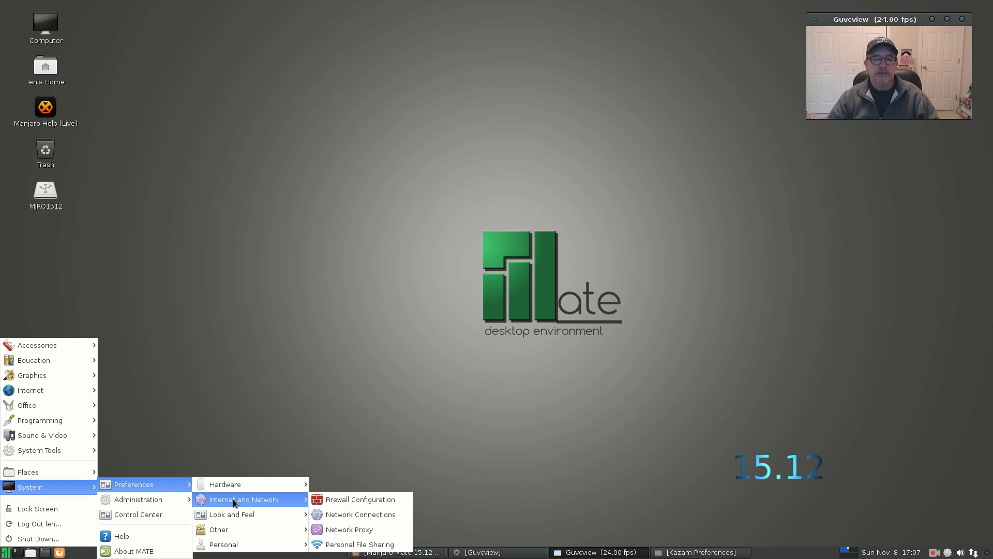
- Launch Firewall Configuration and authenticate with the administrator password
{"action": "left_click", "coordinate": [361, 501]}
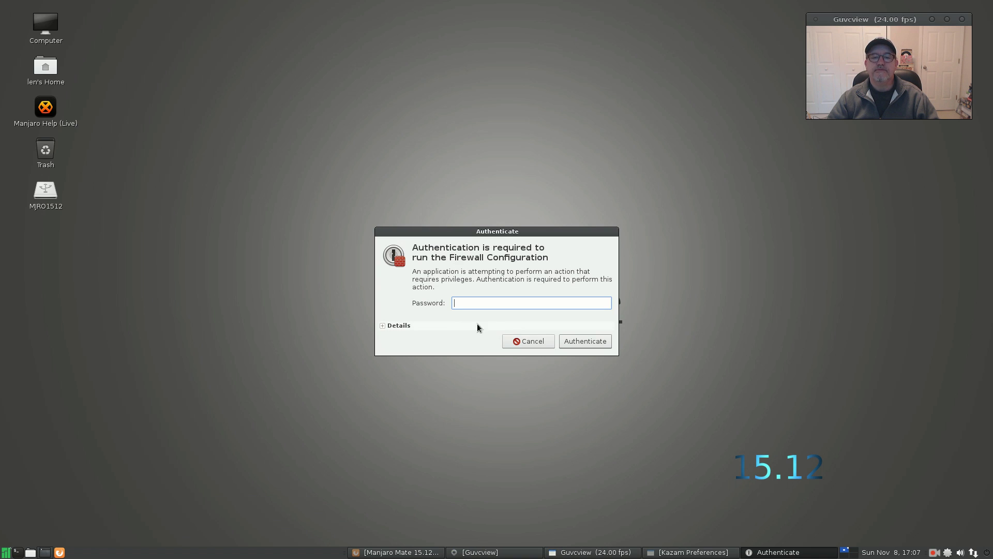
{"action": "type", "text": "******"}
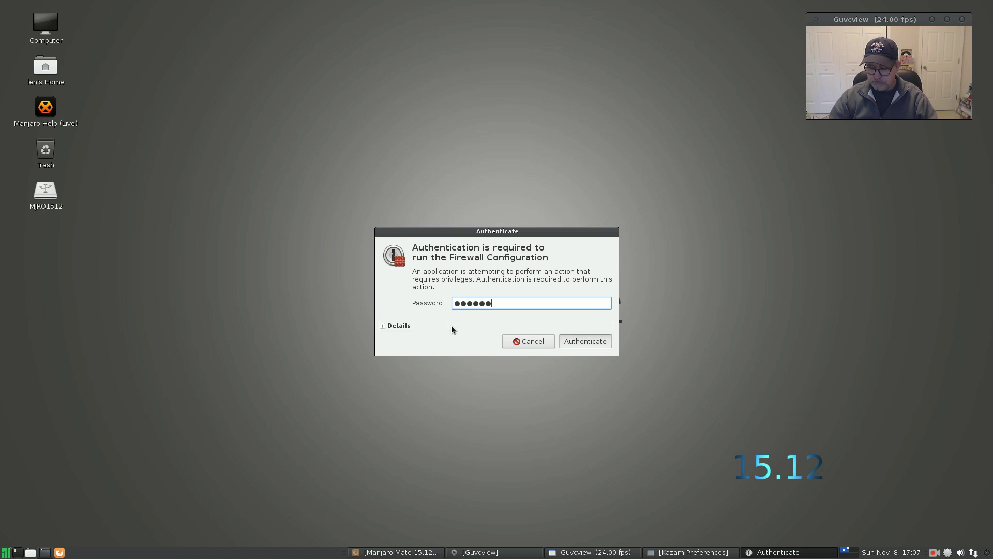
{"action": "key", "text": "Return"}
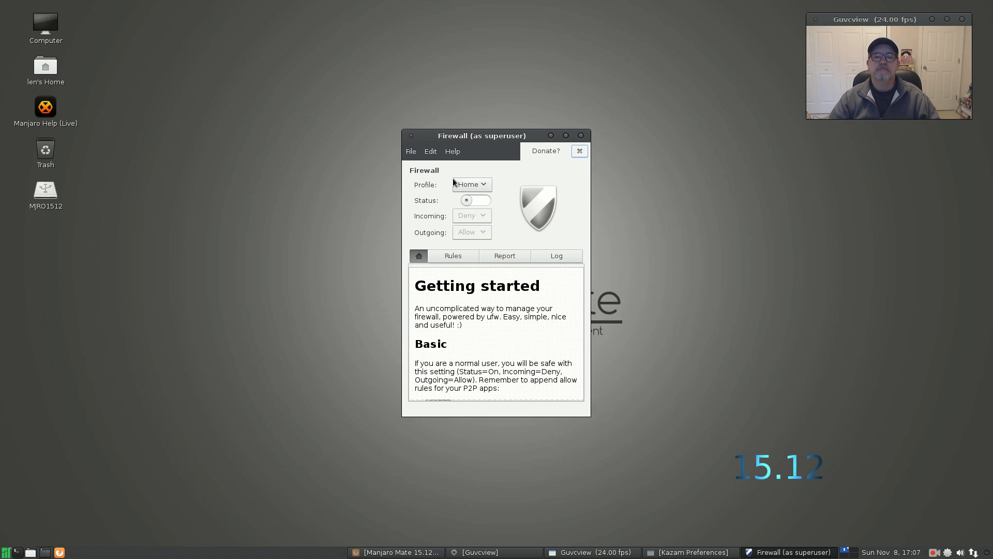
- Turn the firewall Status on, close gufw, and show System › Preferences › Look and Feel
{"action": "left_click", "coordinate": [580, 151]}
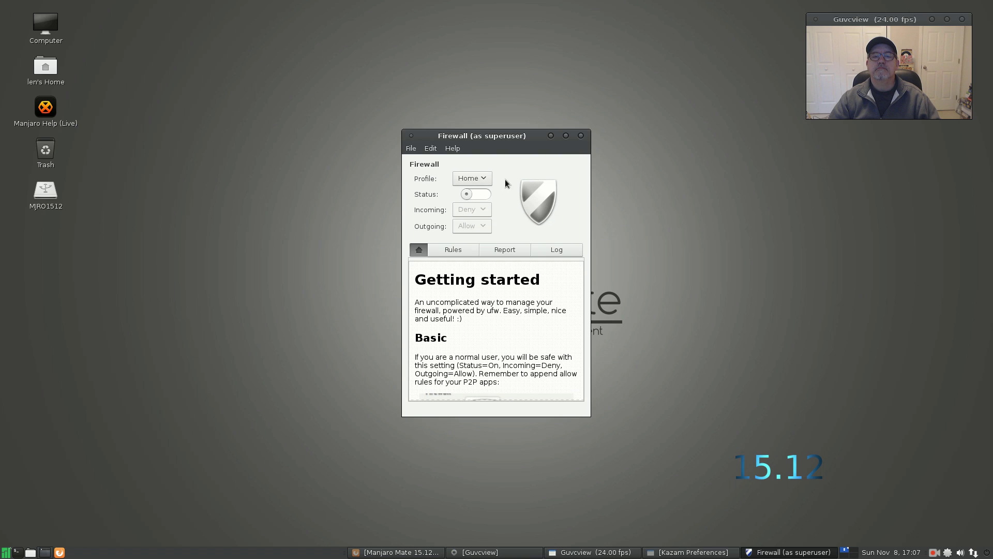
{"action": "left_click", "coordinate": [478, 194]}
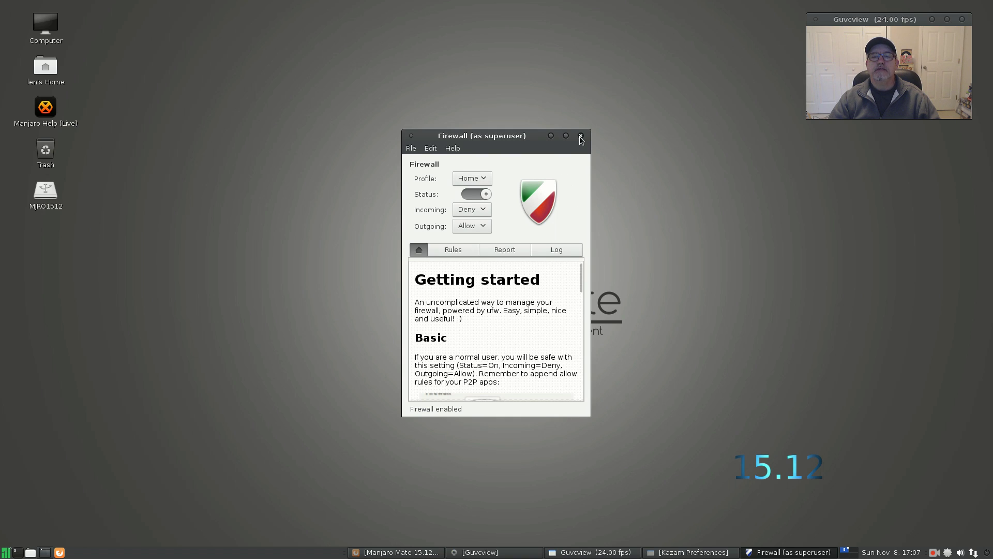
{"action": "left_click", "coordinate": [581, 136]}
{"action": "left_click", "coordinate": [6, 552]}
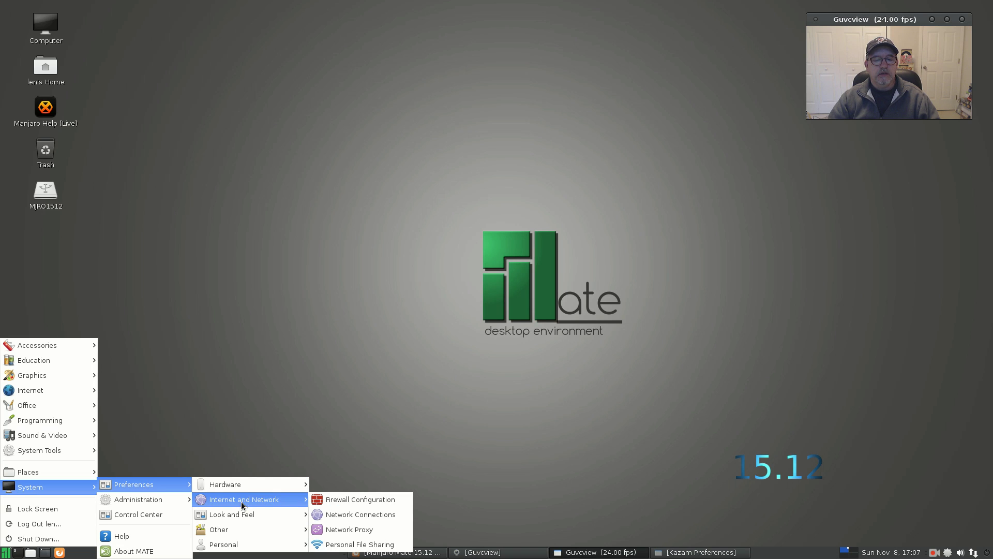
{"action": "mouse_move", "coordinate": [231, 514]}
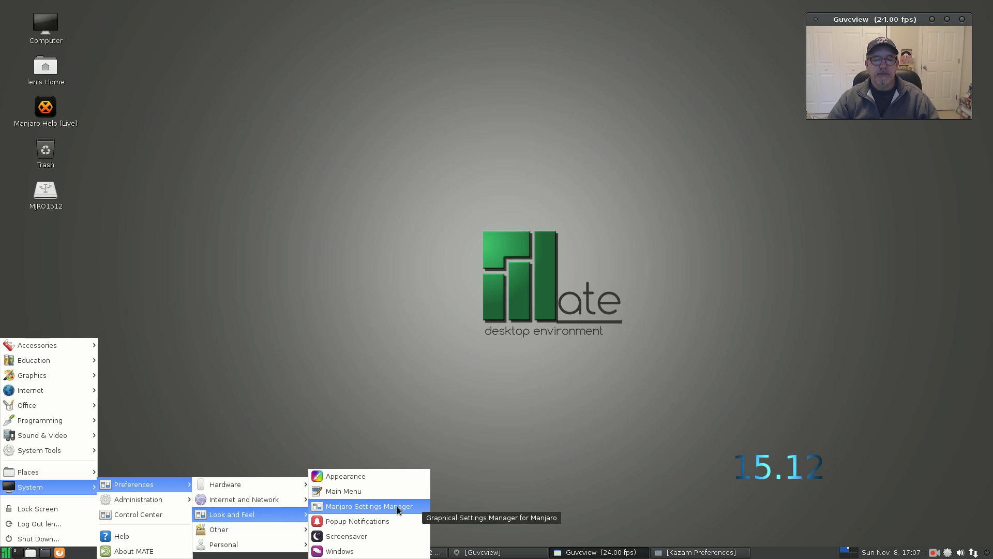
- Open Manjaro Settings Manager as admin, review the Kernel page (Linux 4.1.13), then quit
{"action": "left_click", "coordinate": [381, 505]}
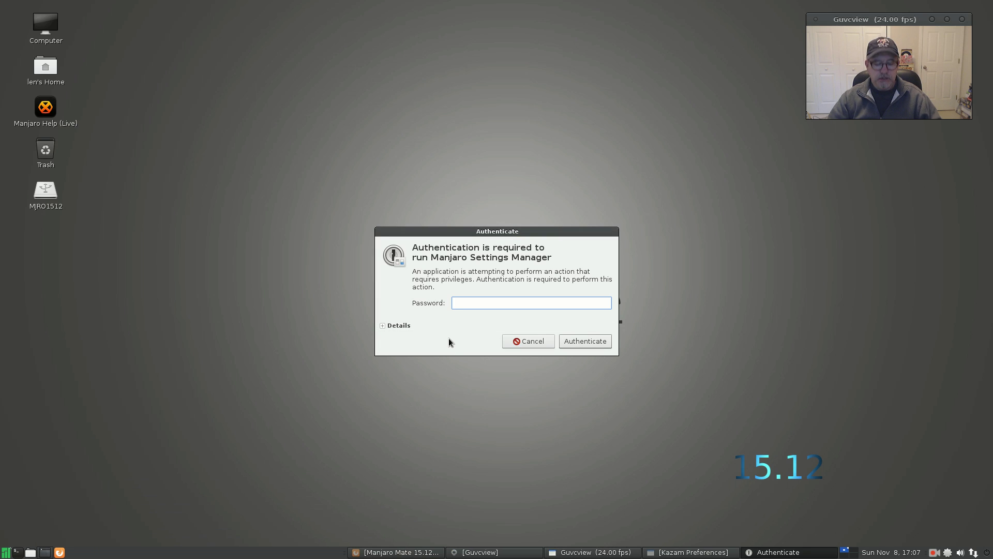
{"action": "type", "text": "*******"}
{"action": "key", "text": "Return"}
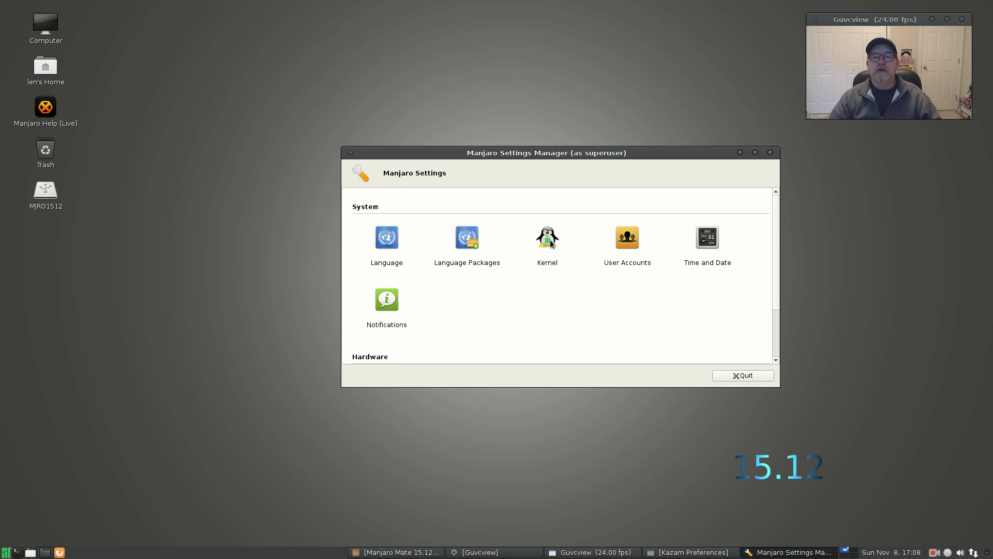
{"action": "left_click", "coordinate": [550, 242]}
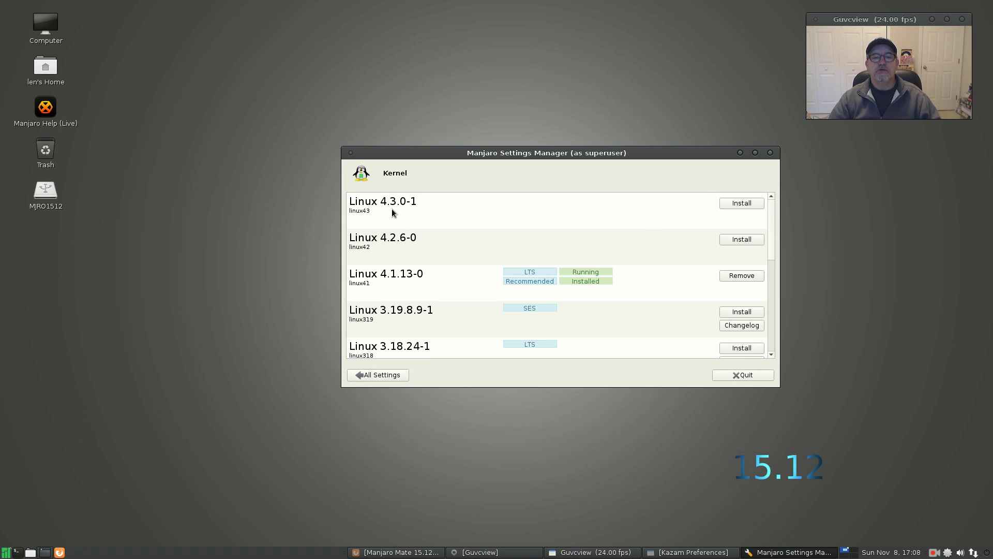
{"action": "left_click", "coordinate": [393, 374]}
{"action": "scroll", "coordinate": [505, 293], "scroll_direction": "down", "scroll_amount": 3}
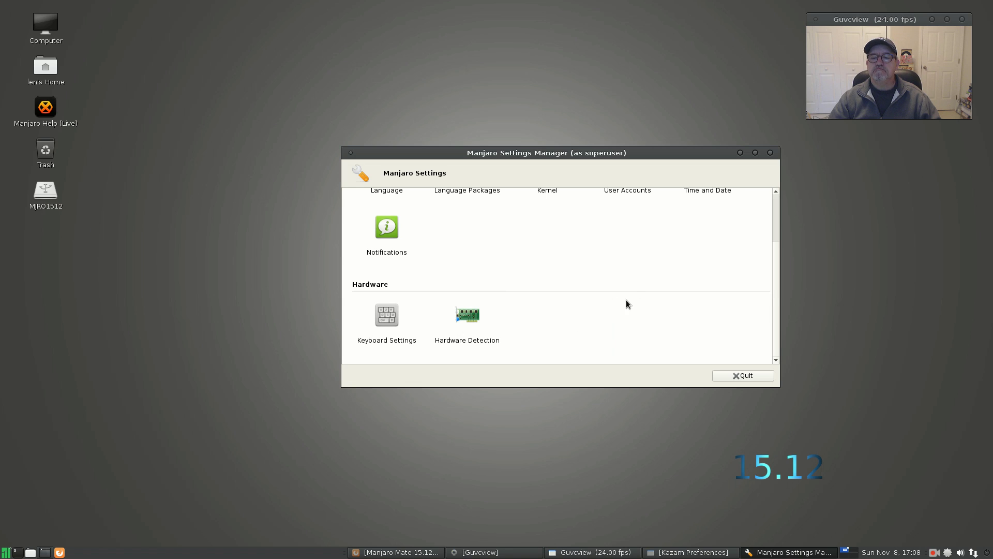
{"action": "scroll", "coordinate": [570, 311], "scroll_direction": "up", "scroll_amount": 3}
{"action": "left_click", "coordinate": [743, 380]}
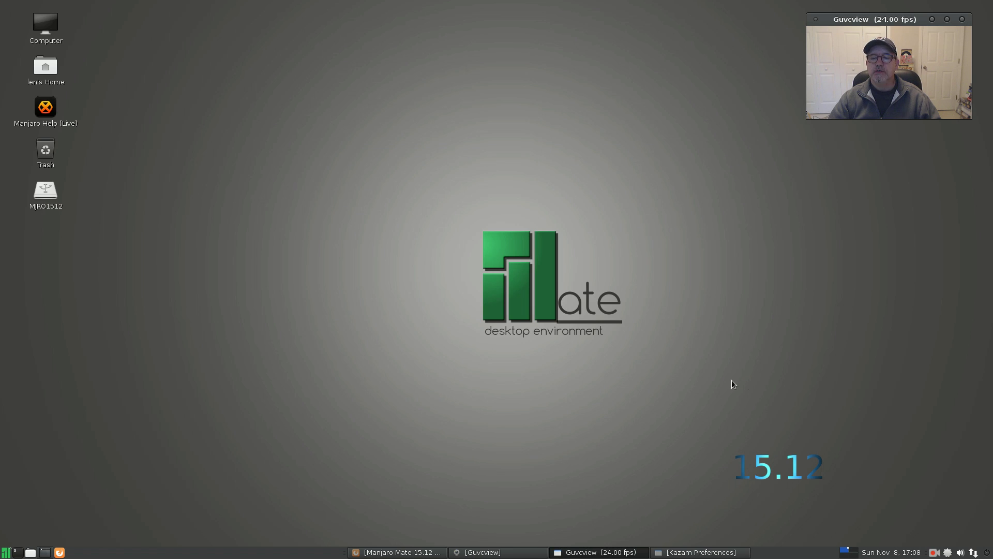
- Reopen the menu at System › Preferences › Look and Feel, listing Appearance and Main Menu
{"action": "left_click", "coordinate": [6, 552]}
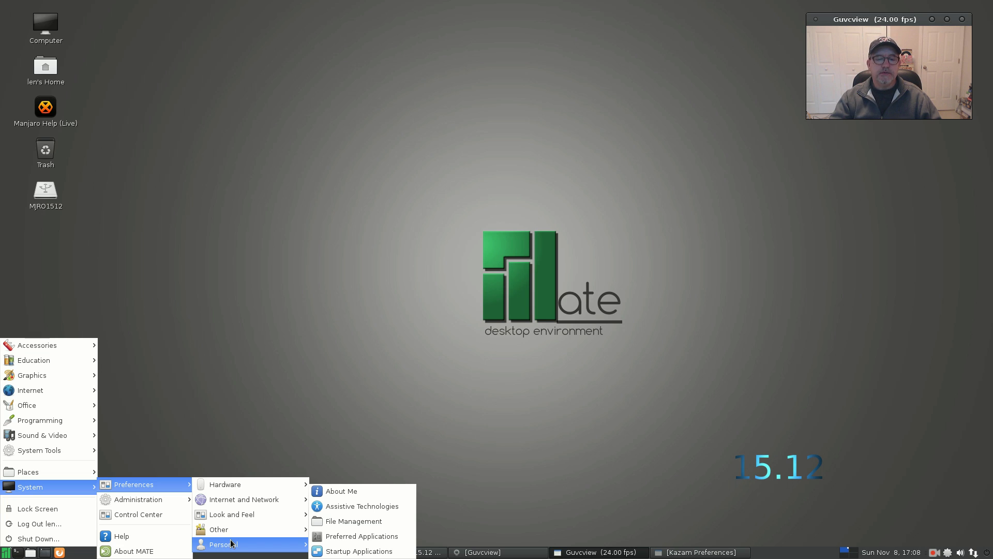
{"action": "mouse_move", "coordinate": [231, 514]}
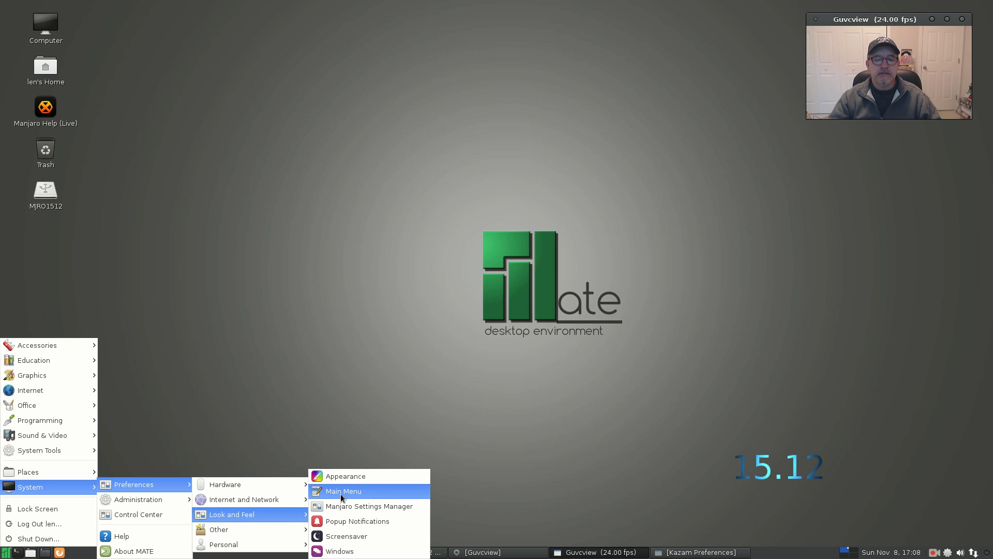
- Open Appearance Preferences and browse the theme thumbnails and the background gallery
{"action": "left_click", "coordinate": [356, 473]}
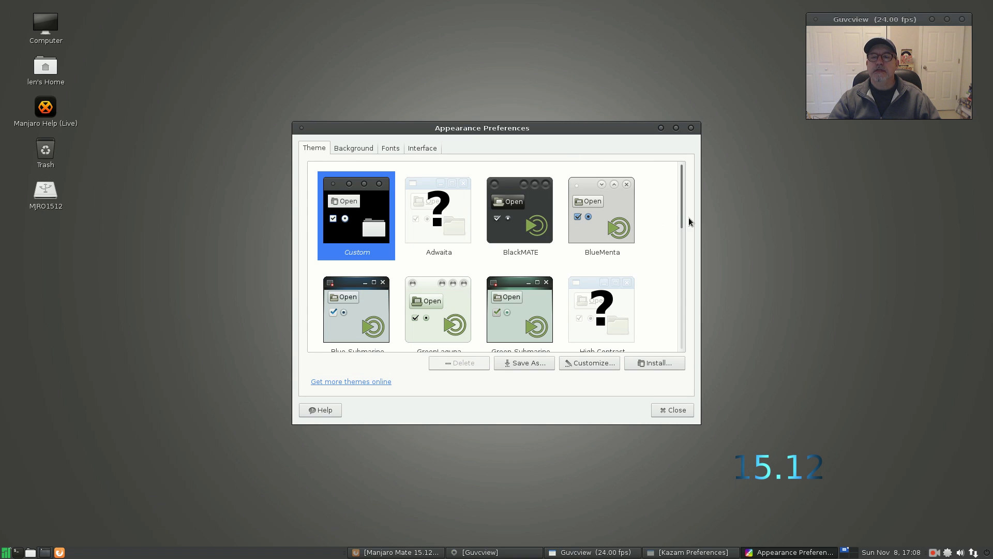
{"action": "left_click_drag", "start_coordinate": [681, 216], "coordinate": [685, 329]}
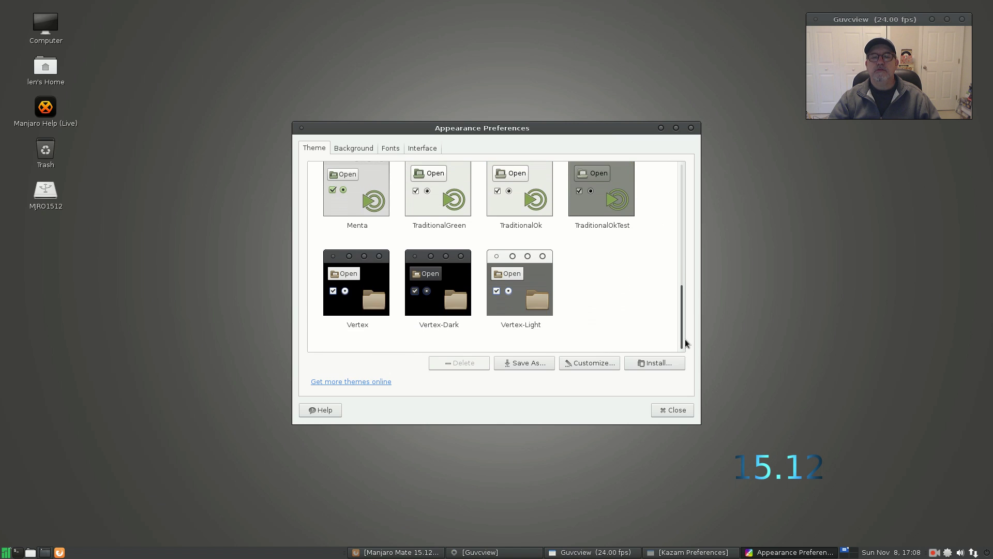
{"action": "left_click_drag", "start_coordinate": [685, 329], "coordinate": [689, 228]}
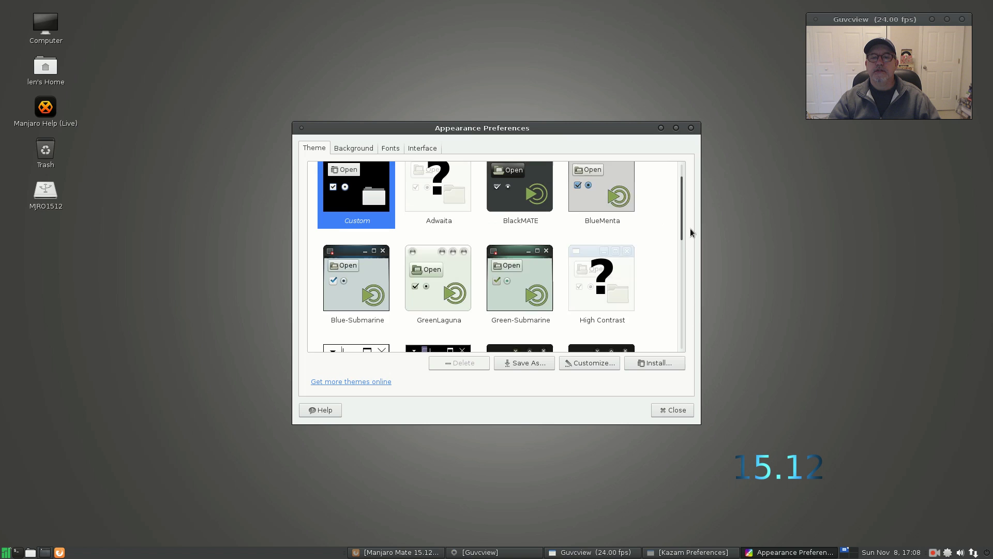
{"action": "left_click", "coordinate": [350, 148]}
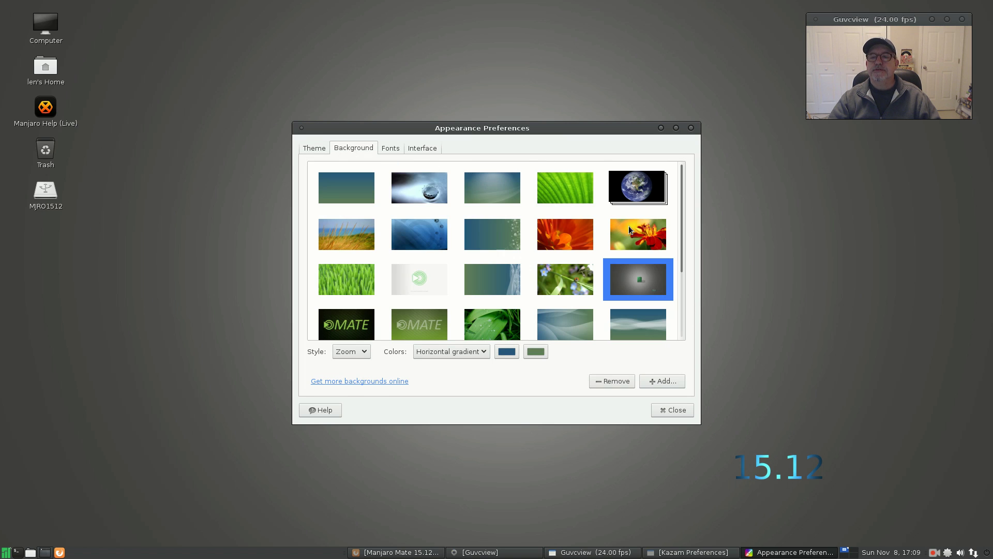
{"action": "mouse_move", "coordinate": [682, 256]}
{"action": "left_mouse_down"}
{"action": "mouse_move", "coordinate": [686, 322]}
{"action": "mouse_move", "coordinate": [687, 207]}
{"action": "left_mouse_up"}
- Check the Fonts and Interface options, then scroll the theme gallery toward TraditionalOk
{"action": "left_click", "coordinate": [386, 148]}
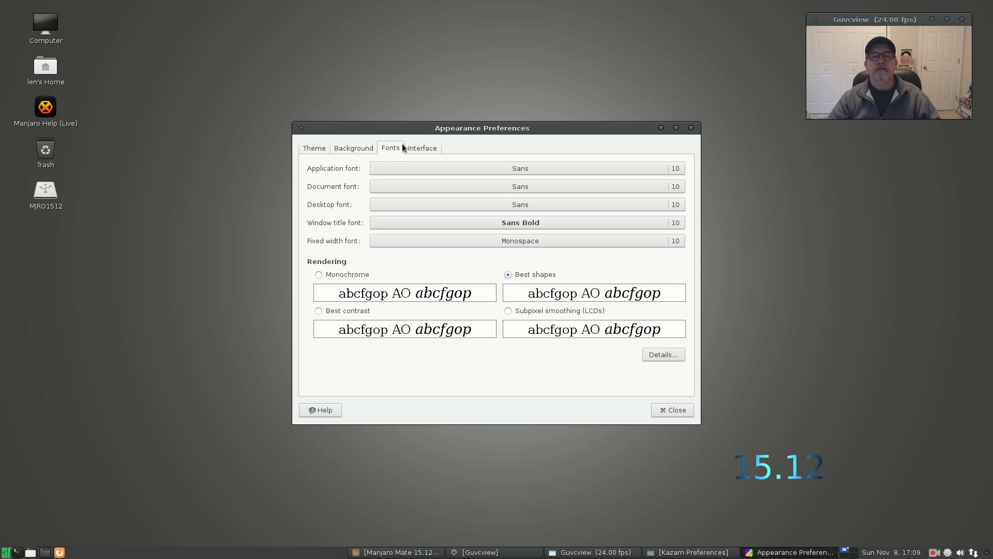
{"action": "left_click", "coordinate": [428, 149]}
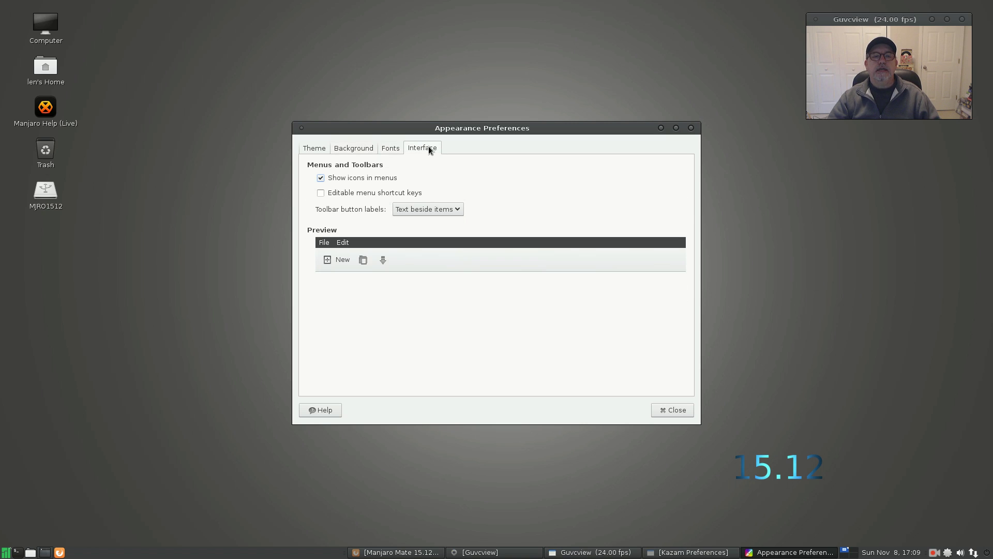
{"action": "left_click", "coordinate": [314, 149]}
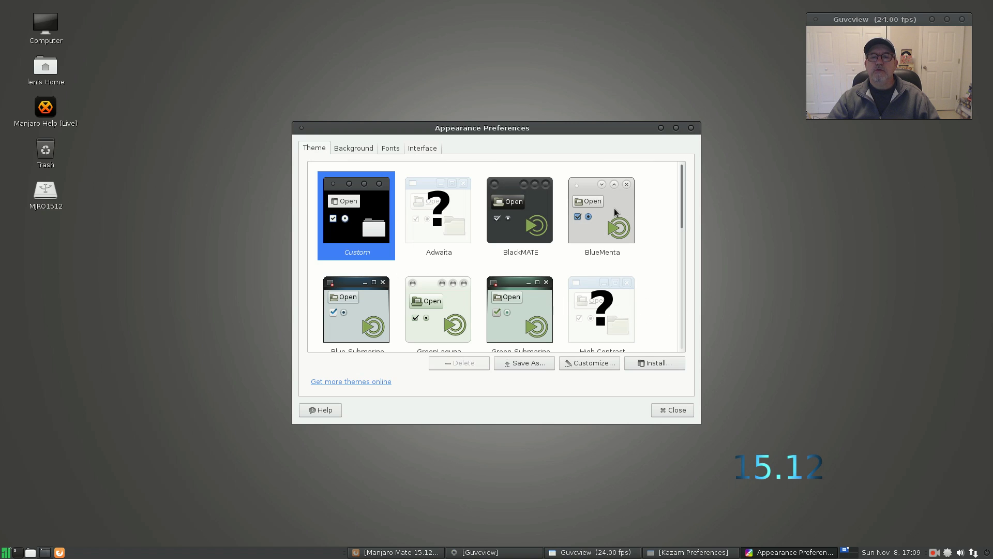
{"action": "scroll", "coordinate": [648, 263], "scroll_direction": "down", "scroll_amount": 1}
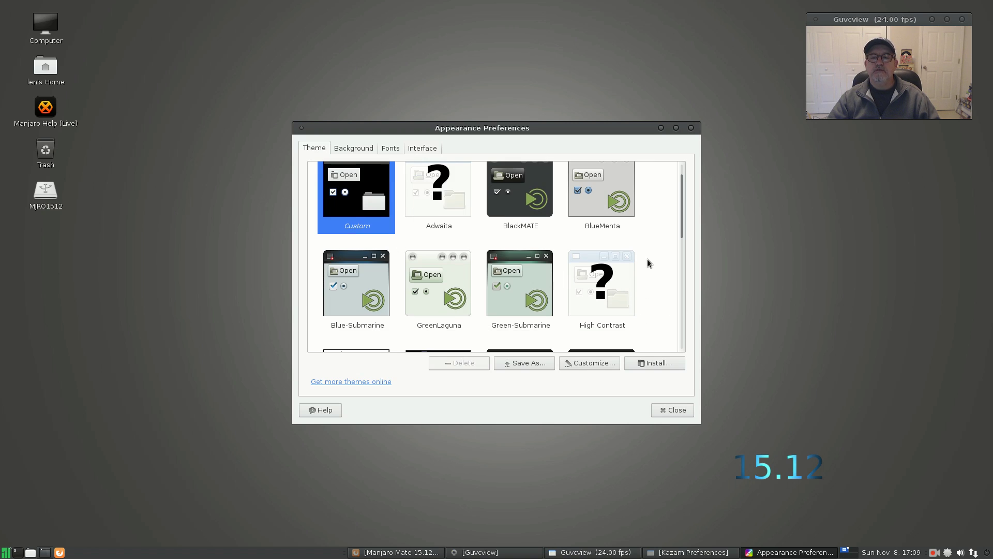
{"action": "scroll", "coordinate": [648, 259], "scroll_direction": "down", "scroll_amount": 4}
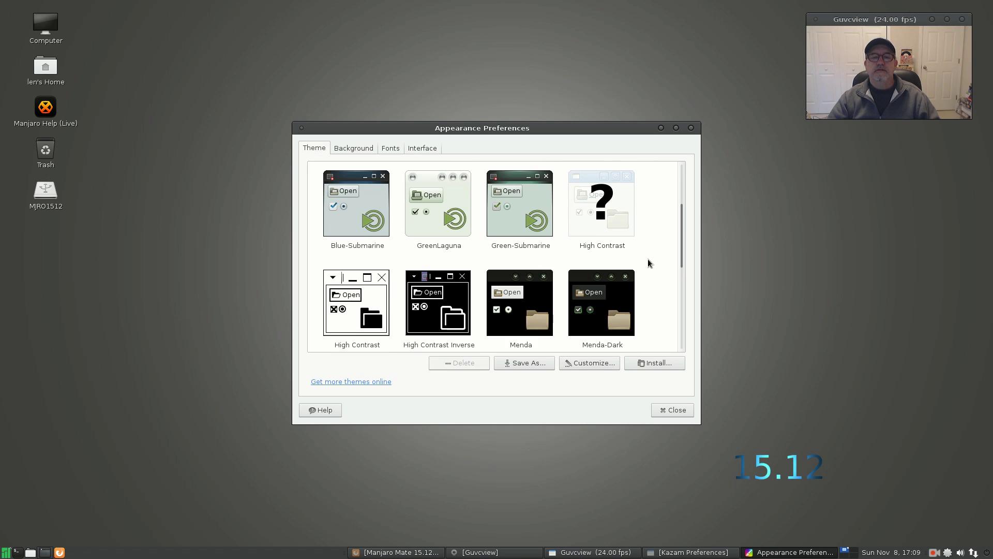
{"action": "scroll", "coordinate": [648, 260], "scroll_direction": "down", "scroll_amount": 4}
{"action": "scroll", "coordinate": [648, 263], "scroll_direction": "down", "scroll_amount": 3}
{"action": "scroll", "coordinate": [648, 264], "scroll_direction": "up", "scroll_amount": 3}
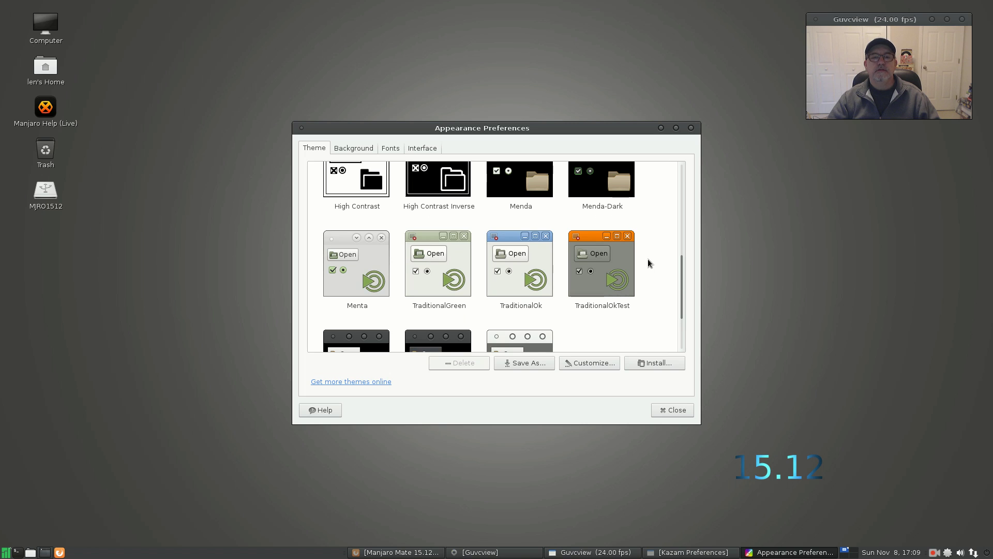
- Apply the TraditionalOk theme and browse its Controls list in Customize Theme
{"action": "left_click", "coordinate": [509, 266]}
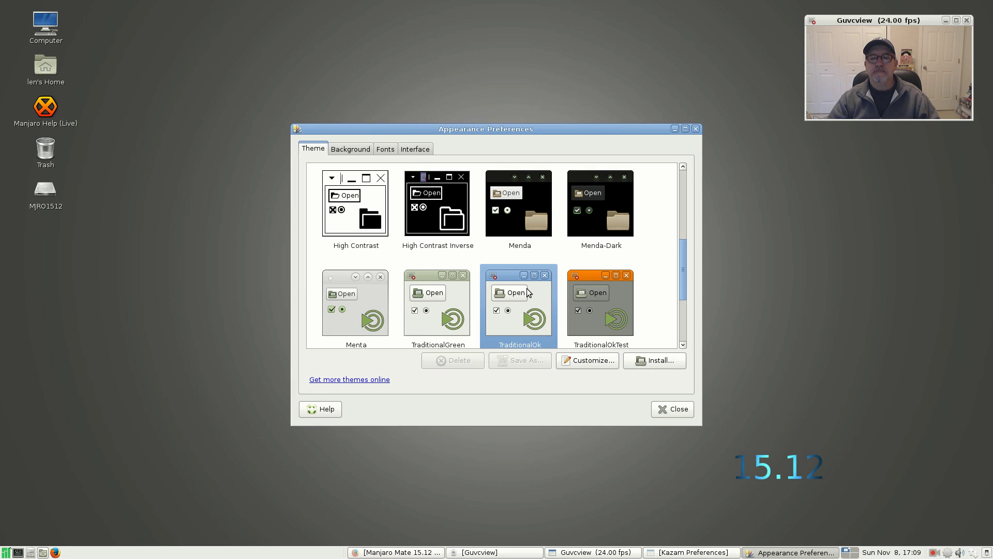
{"action": "left_click", "coordinate": [586, 357]}
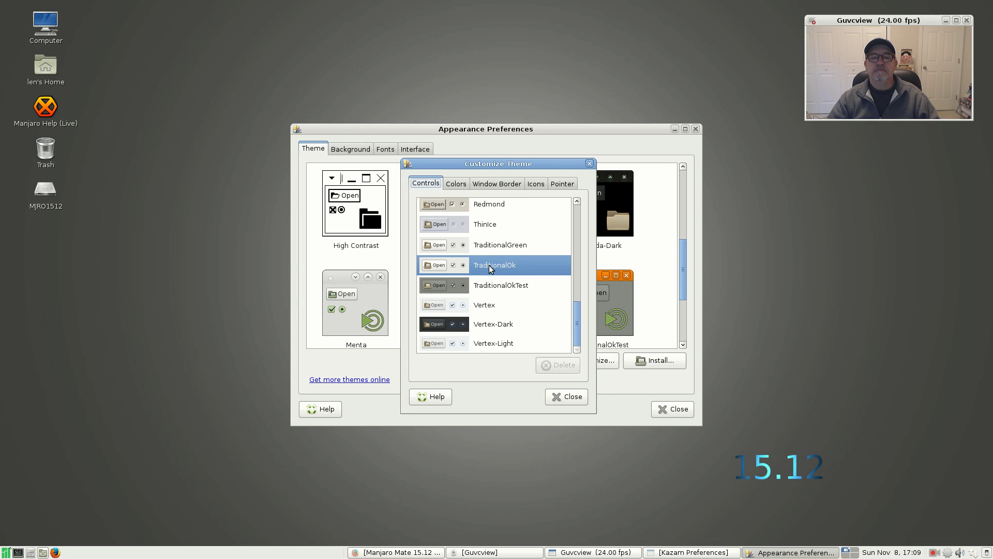
{"action": "scroll", "coordinate": [490, 269], "scroll_direction": "up", "scroll_amount": 5}
{"action": "scroll", "coordinate": [490, 269], "scroll_direction": "up", "scroll_amount": 2}
{"action": "scroll", "coordinate": [491, 269], "scroll_direction": "up", "scroll_amount": 5}
{"action": "scroll", "coordinate": [491, 269], "scroll_direction": "up", "scroll_amount": 1}
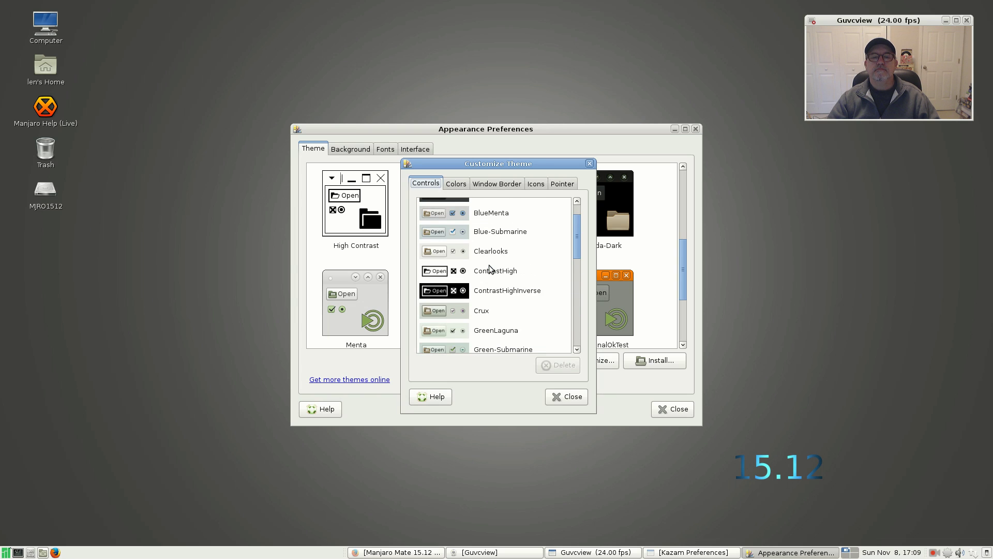
{"action": "scroll", "coordinate": [490, 269], "scroll_direction": "up", "scroll_amount": 2}
{"action": "scroll", "coordinate": [490, 269], "scroll_direction": "down", "scroll_amount": 2}
{"action": "scroll", "coordinate": [491, 268], "scroll_direction": "down", "scroll_amount": 4}
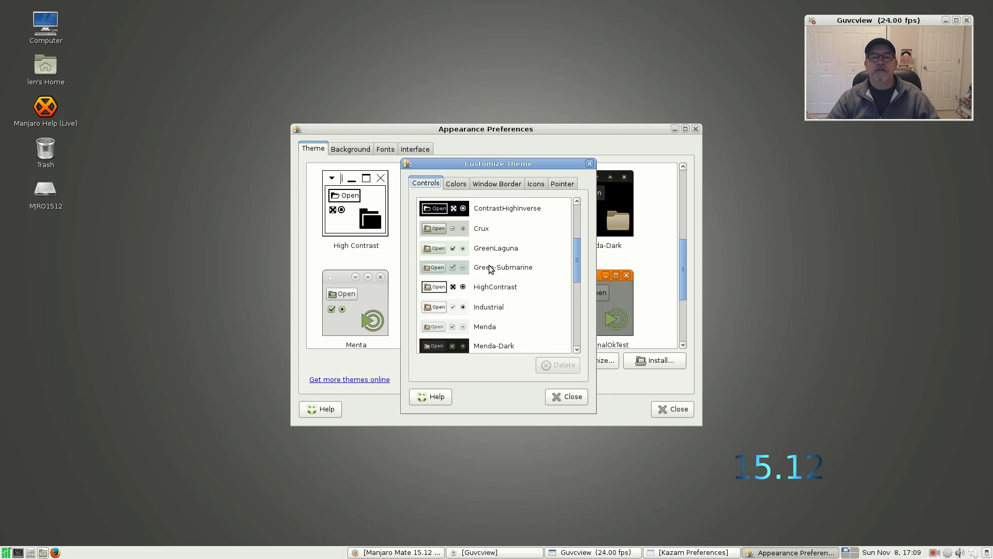
{"action": "scroll", "coordinate": [490, 269], "scroll_direction": "down", "scroll_amount": 2}
{"action": "scroll", "coordinate": [490, 269], "scroll_direction": "down", "scroll_amount": 4}
{"action": "scroll", "coordinate": [491, 269], "scroll_direction": "down", "scroll_amount": 2}
{"action": "scroll", "coordinate": [490, 269], "scroll_direction": "down", "scroll_amount": 3}
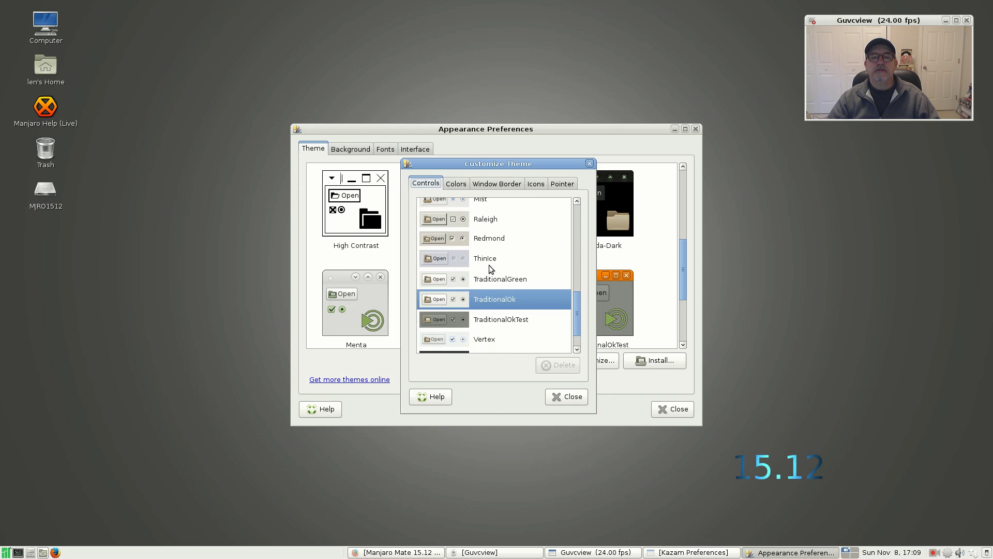
{"action": "scroll", "coordinate": [490, 268], "scroll_direction": "up", "scroll_amount": 1}
{"action": "scroll", "coordinate": [490, 269], "scroll_direction": "up", "scroll_amount": 10}
- Review the Colors, Window Border, Icons and Pointer options, then close customization unchanged
{"action": "left_click", "coordinate": [456, 185]}
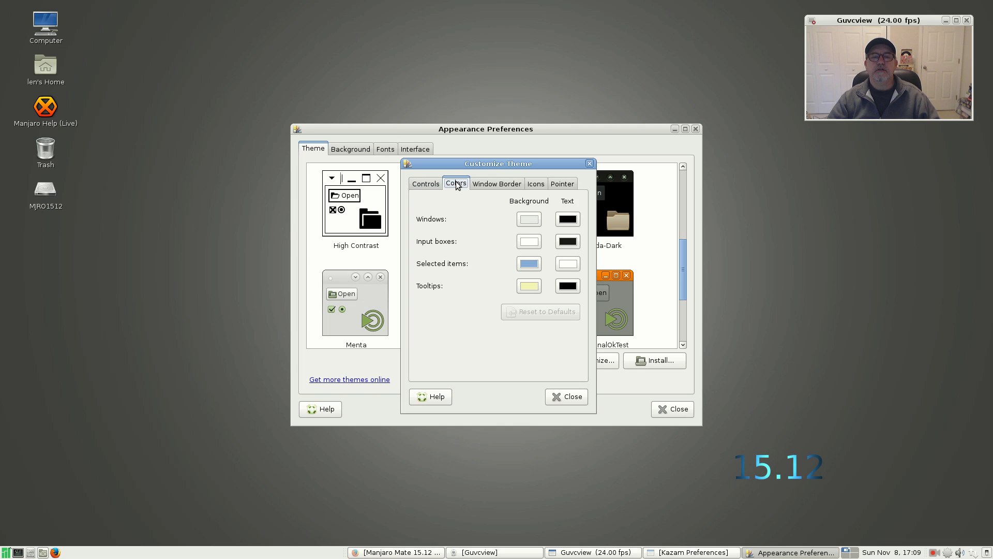
{"action": "left_click", "coordinate": [491, 185]}
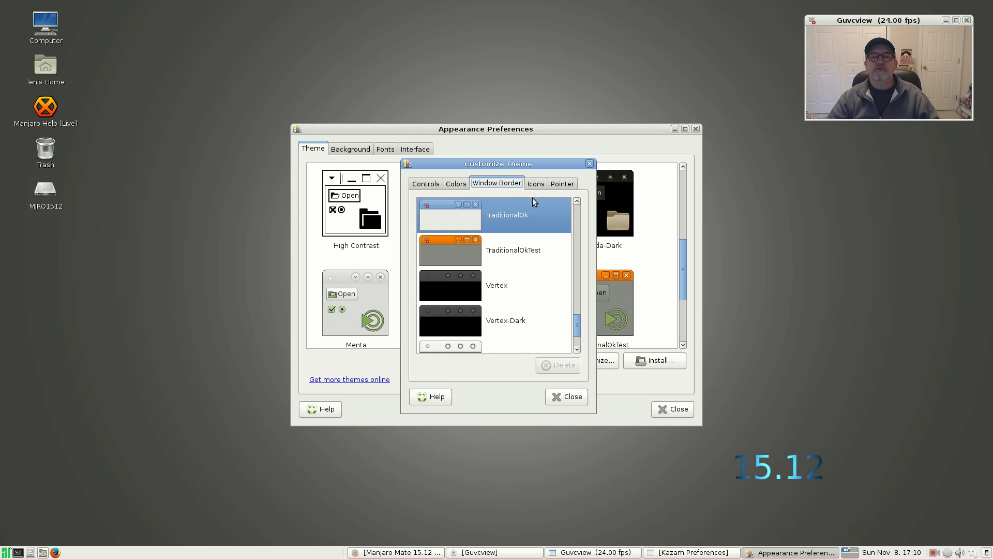
{"action": "left_click", "coordinate": [536, 185]}
{"action": "scroll", "coordinate": [501, 223], "scroll_direction": "up", "scroll_amount": 2}
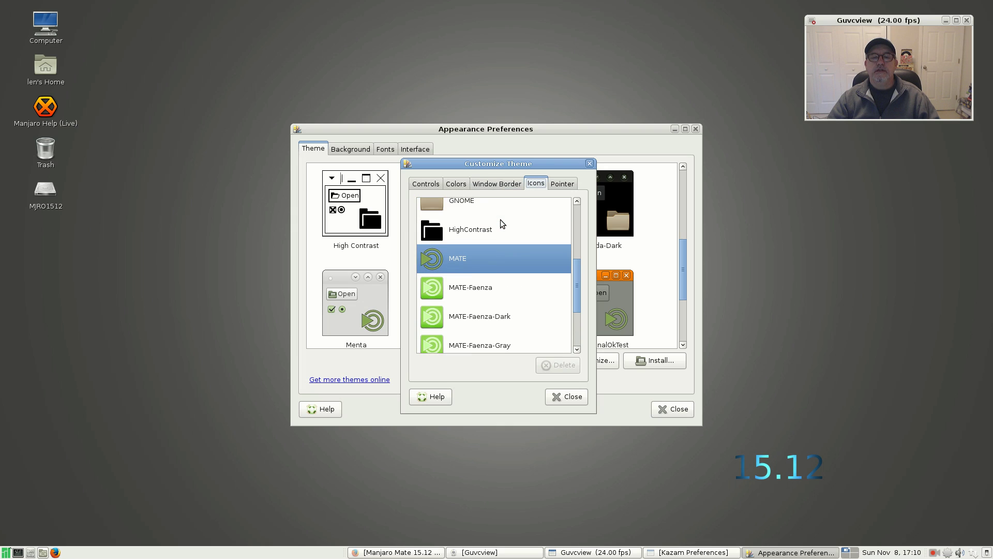
{"action": "left_click", "coordinate": [563, 184]}
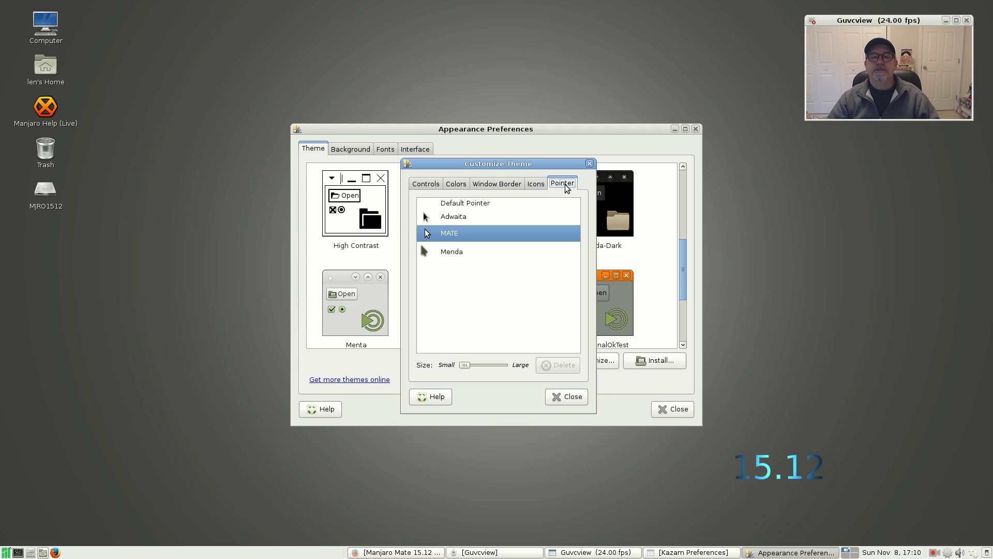
{"action": "left_click", "coordinate": [426, 184]}
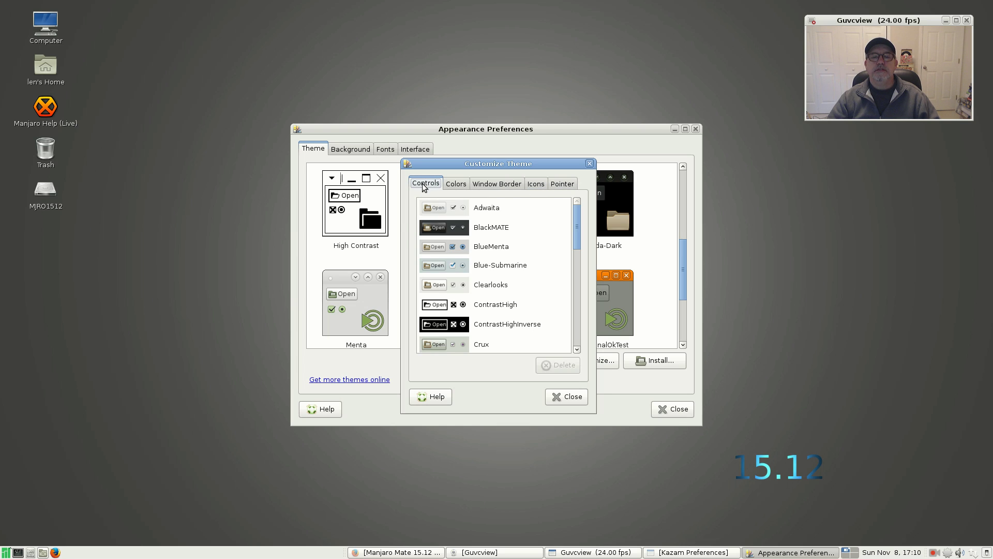
{"action": "left_click", "coordinate": [571, 397]}
- Scroll to the bottom of the theme gallery and apply the Vertex theme
{"action": "scroll", "coordinate": [432, 306], "scroll_direction": "up", "scroll_amount": 5}
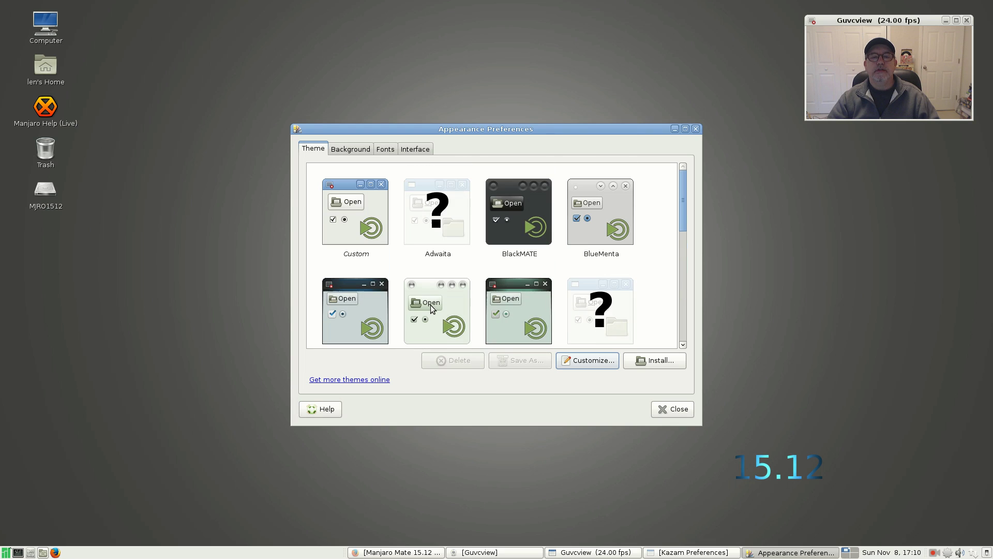
{"action": "scroll", "coordinate": [464, 268], "scroll_direction": "down", "scroll_amount": 3}
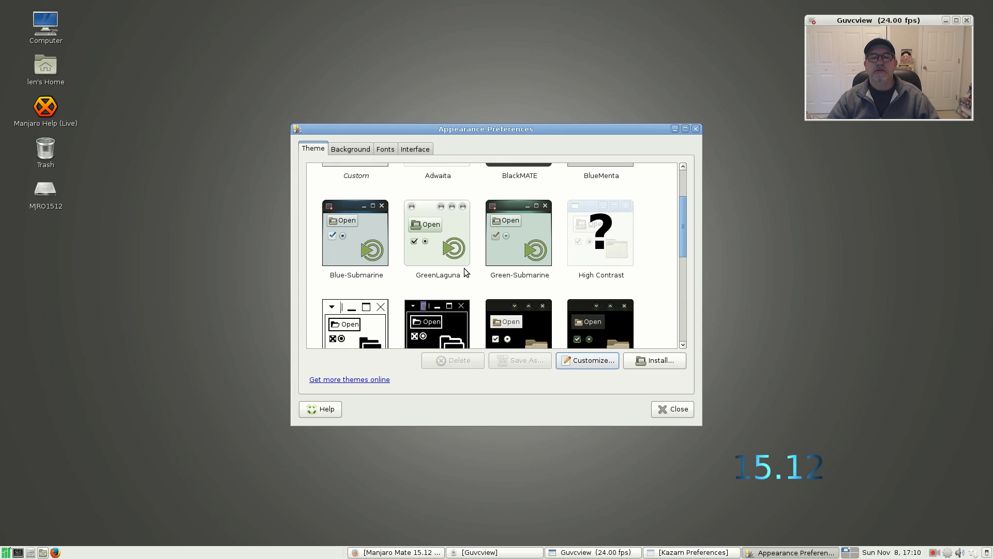
{"action": "scroll", "coordinate": [464, 268], "scroll_direction": "down", "scroll_amount": 3}
{"action": "scroll", "coordinate": [464, 267], "scroll_direction": "up", "scroll_amount": 3}
{"action": "scroll", "coordinate": [464, 268], "scroll_direction": "down", "scroll_amount": 3}
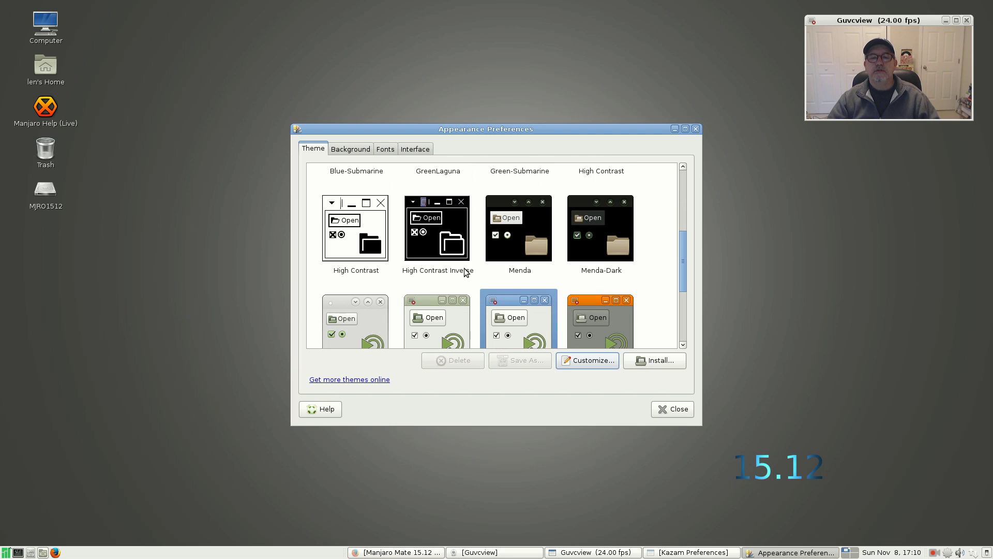
{"action": "scroll", "coordinate": [497, 270], "scroll_direction": "down", "scroll_amount": 3}
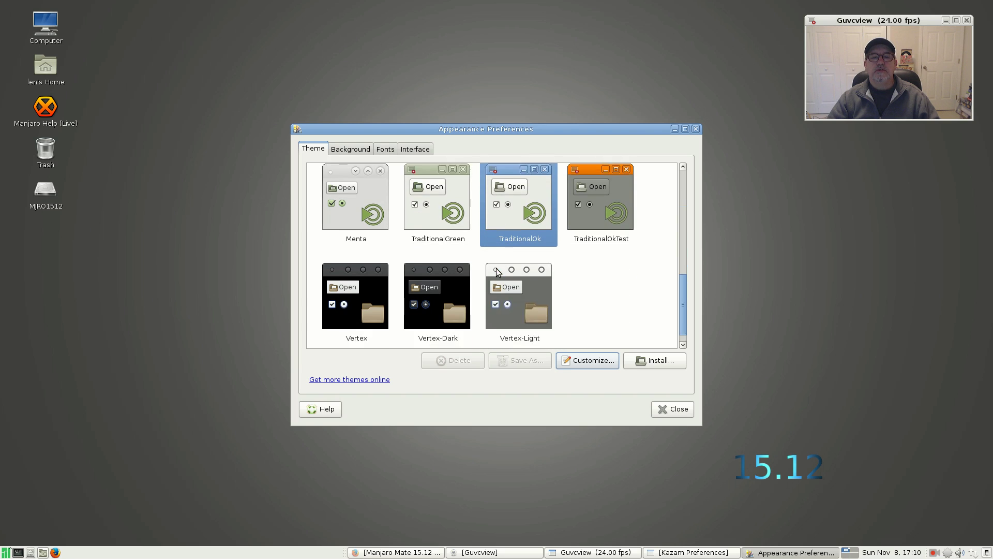
{"action": "scroll", "coordinate": [498, 272], "scroll_direction": "down", "scroll_amount": 1}
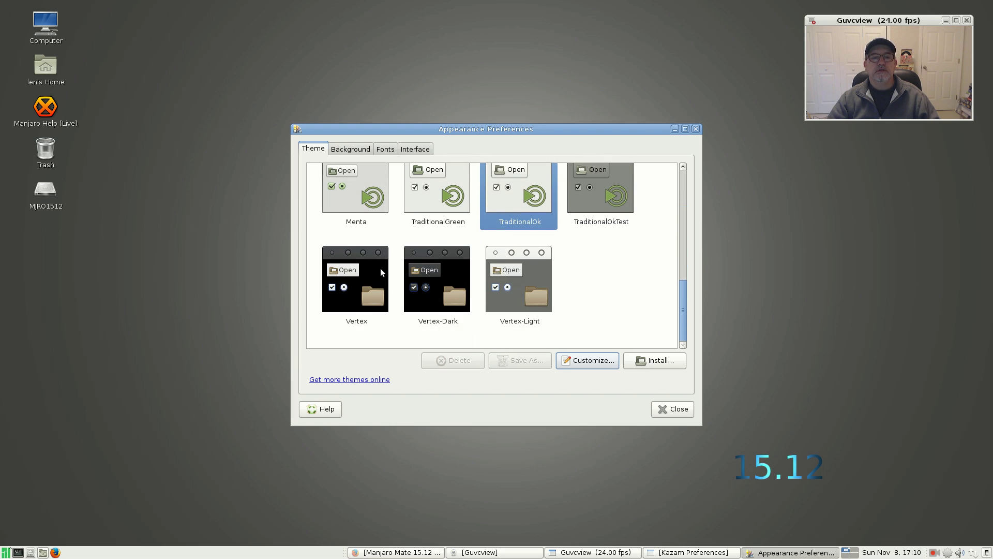
{"action": "left_click", "coordinate": [381, 273]}
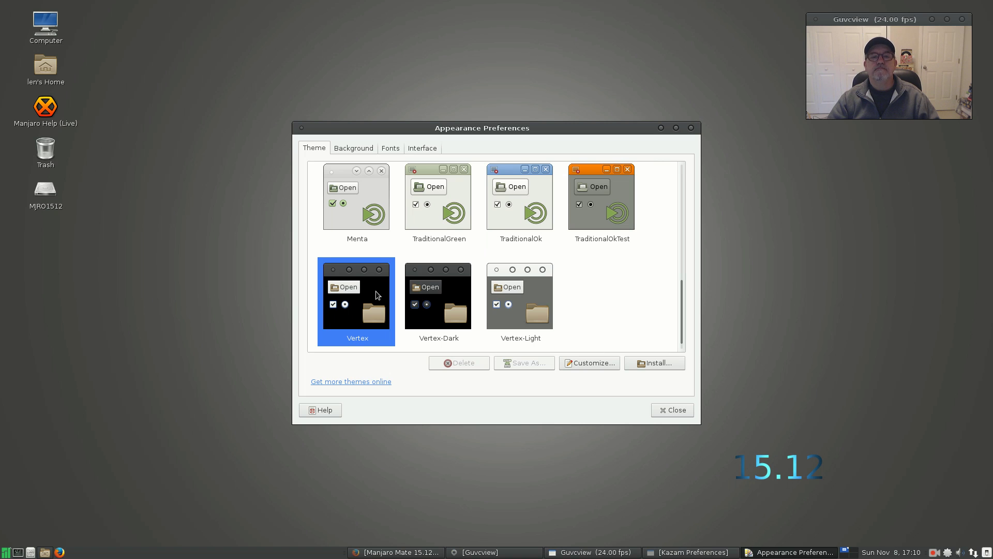
- Scroll back to the top of the gallery and glance at the wallpaper options
{"action": "scroll", "coordinate": [375, 291], "scroll_direction": "up", "scroll_amount": 3}
{"action": "scroll", "coordinate": [376, 291], "scroll_direction": "up", "scroll_amount": 1}
{"action": "scroll", "coordinate": [375, 292], "scroll_direction": "up", "scroll_amount": 1}
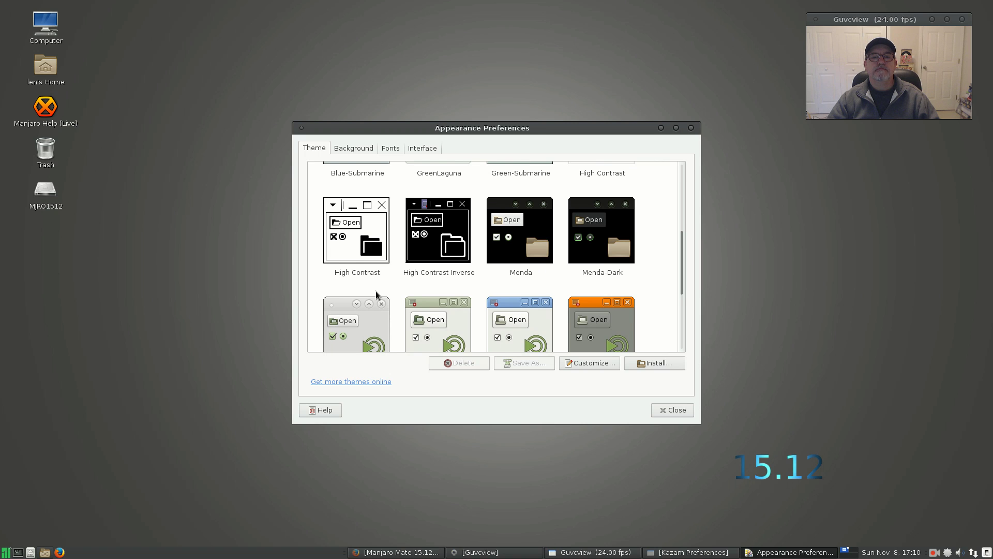
{"action": "scroll", "coordinate": [376, 293], "scroll_direction": "up", "scroll_amount": 3}
{"action": "scroll", "coordinate": [376, 292], "scroll_direction": "up", "scroll_amount": 1}
{"action": "scroll", "coordinate": [375, 292], "scroll_direction": "up", "scroll_amount": 2}
{"action": "scroll", "coordinate": [376, 292], "scroll_direction": "up", "scroll_amount": 1}
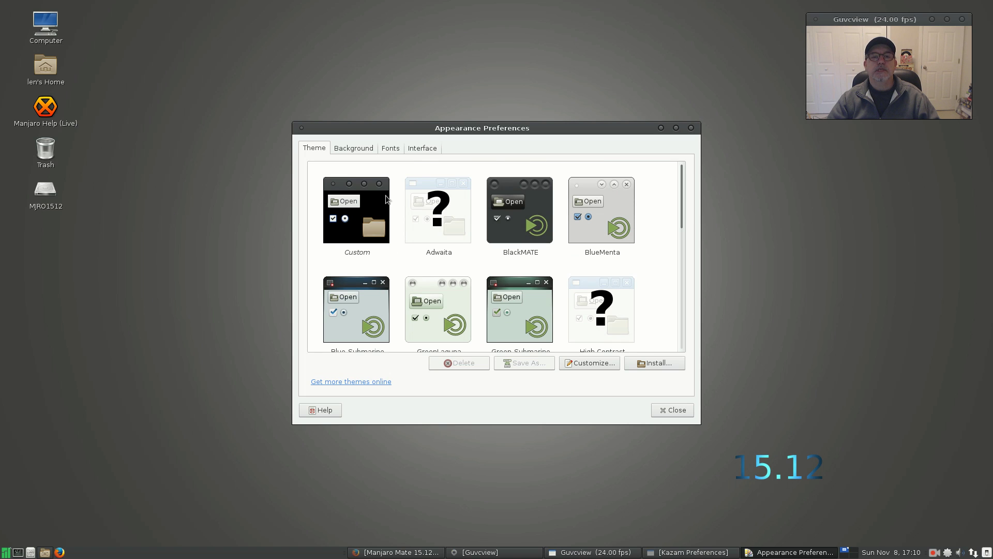
{"action": "left_click", "coordinate": [362, 149]}
- Set the theme's controls to Vertex-Dark in Customize Theme
{"action": "left_click", "coordinate": [315, 148]}
{"action": "left_click", "coordinate": [587, 363]}
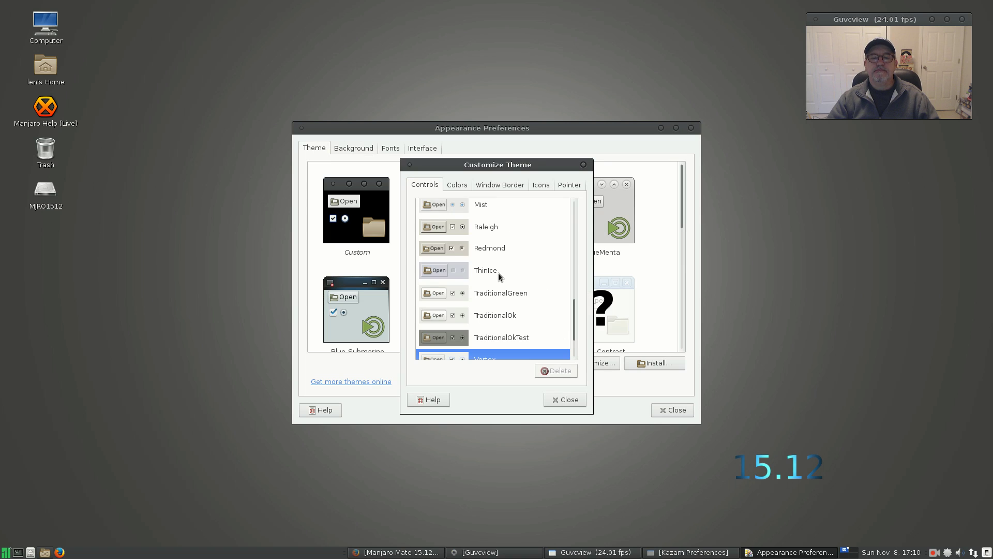
{"action": "scroll", "coordinate": [498, 275], "scroll_direction": "up", "scroll_amount": 3}
{"action": "scroll", "coordinate": [497, 276], "scroll_direction": "up", "scroll_amount": 2}
{"action": "scroll", "coordinate": [497, 276], "scroll_direction": "up", "scroll_amount": 4}
{"action": "scroll", "coordinate": [497, 276], "scroll_direction": "up", "scroll_amount": 1}
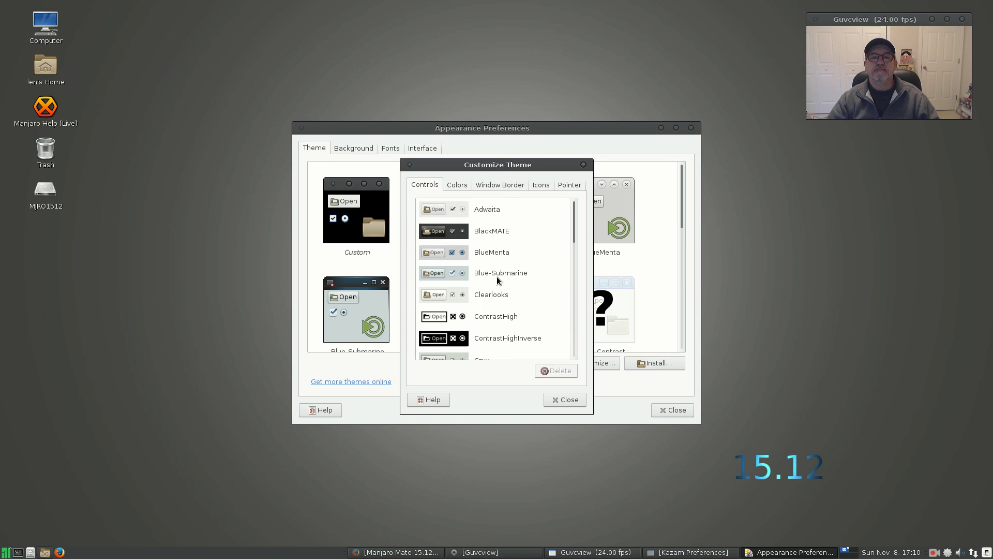
{"action": "scroll", "coordinate": [497, 277], "scroll_direction": "down", "scroll_amount": 2}
{"action": "scroll", "coordinate": [497, 277], "scroll_direction": "down", "scroll_amount": 8}
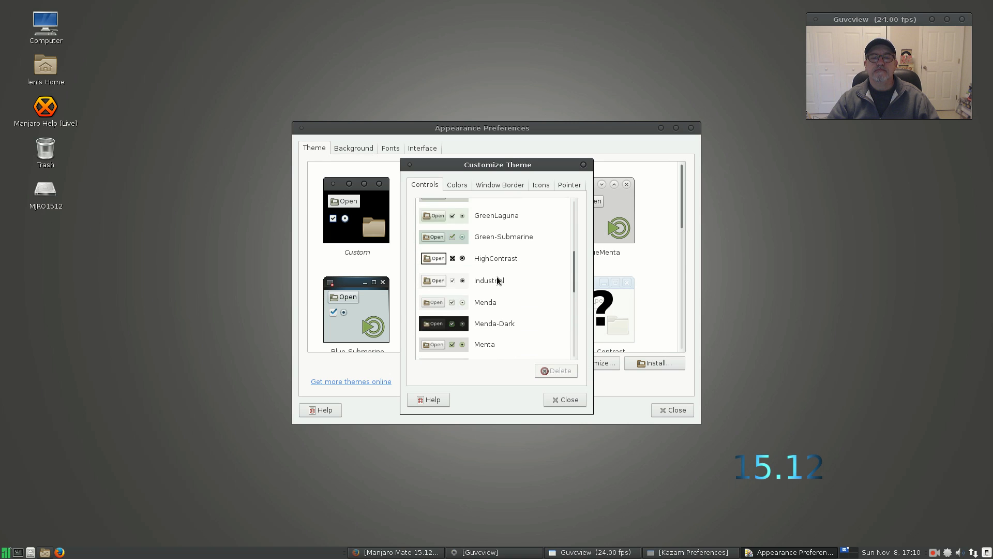
{"action": "scroll", "coordinate": [497, 277], "scroll_direction": "down", "scroll_amount": 1}
{"action": "scroll", "coordinate": [497, 276], "scroll_direction": "down", "scroll_amount": 4}
{"action": "scroll", "coordinate": [496, 276], "scroll_direction": "down", "scroll_amount": 3}
{"action": "scroll", "coordinate": [496, 276], "scroll_direction": "down", "scroll_amount": 2}
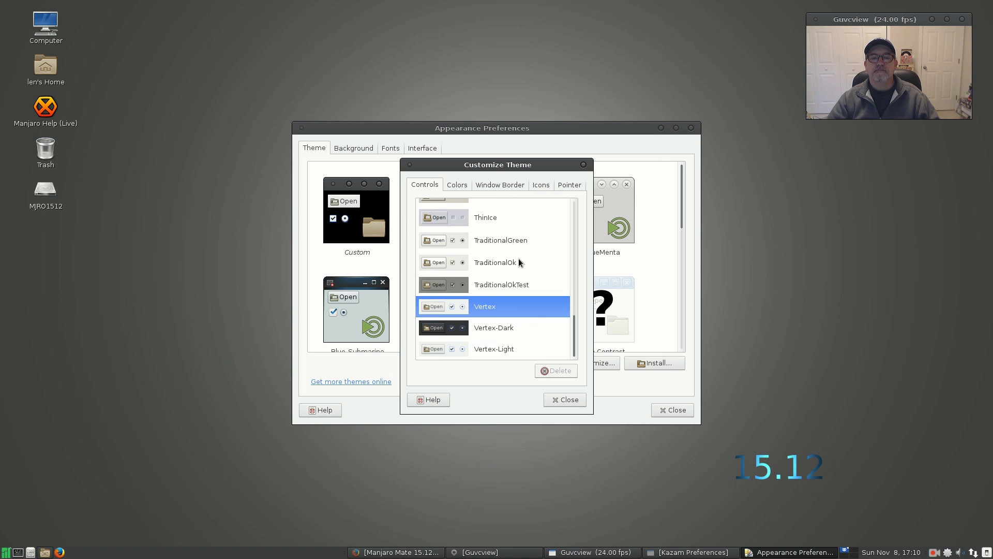
{"action": "left_click", "coordinate": [488, 330]}
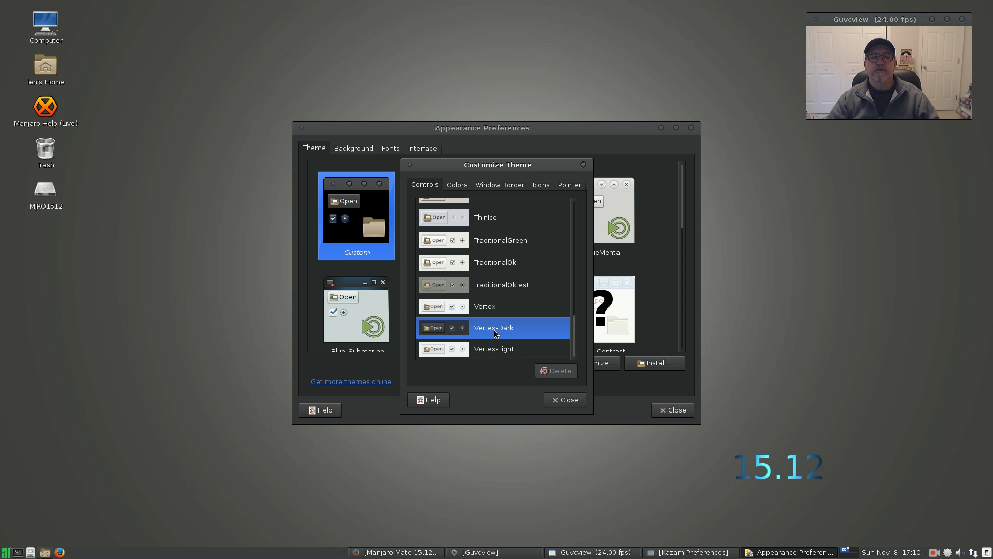
- Set the window borders to Vertex-Dark as well
{"action": "left_click", "coordinate": [456, 186]}
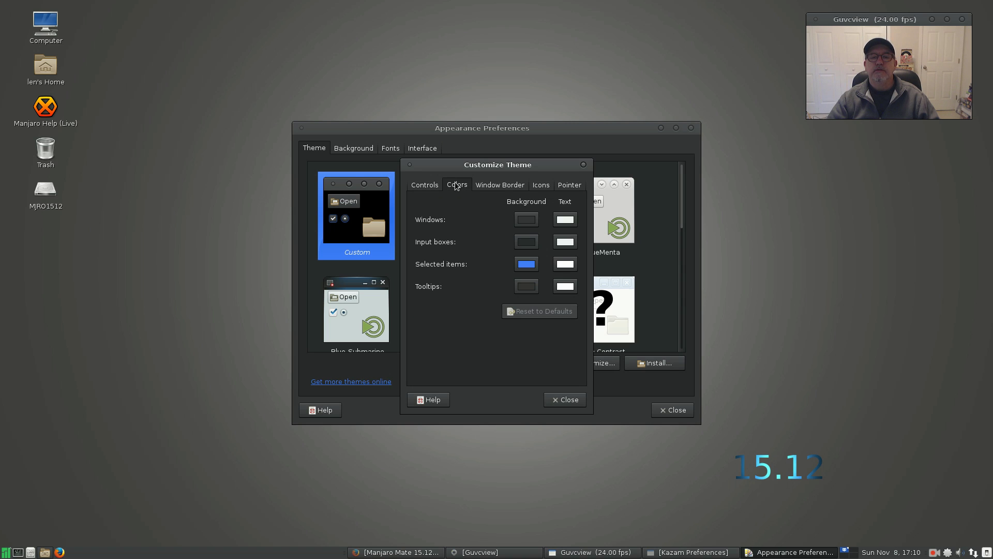
{"action": "left_click", "coordinate": [491, 186]}
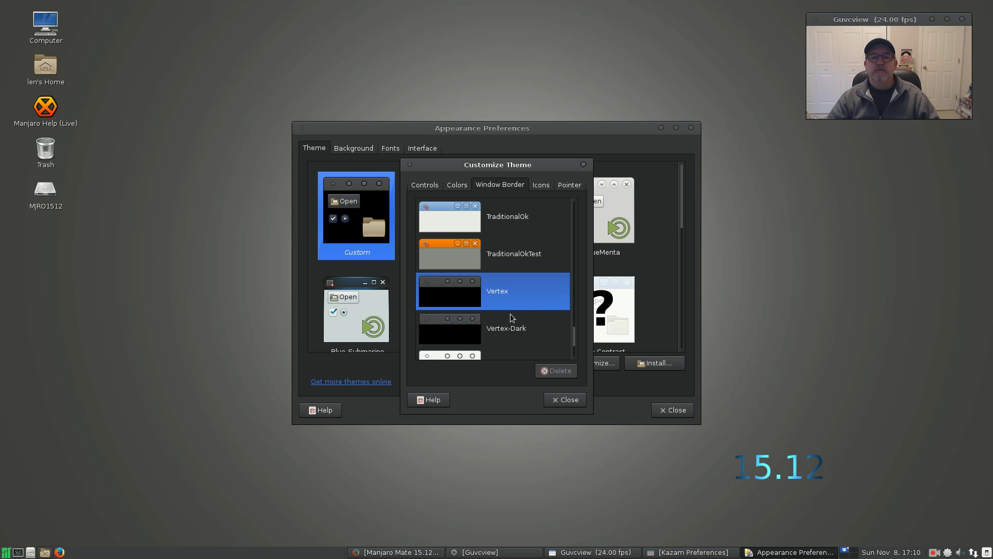
{"action": "left_click", "coordinate": [498, 329]}
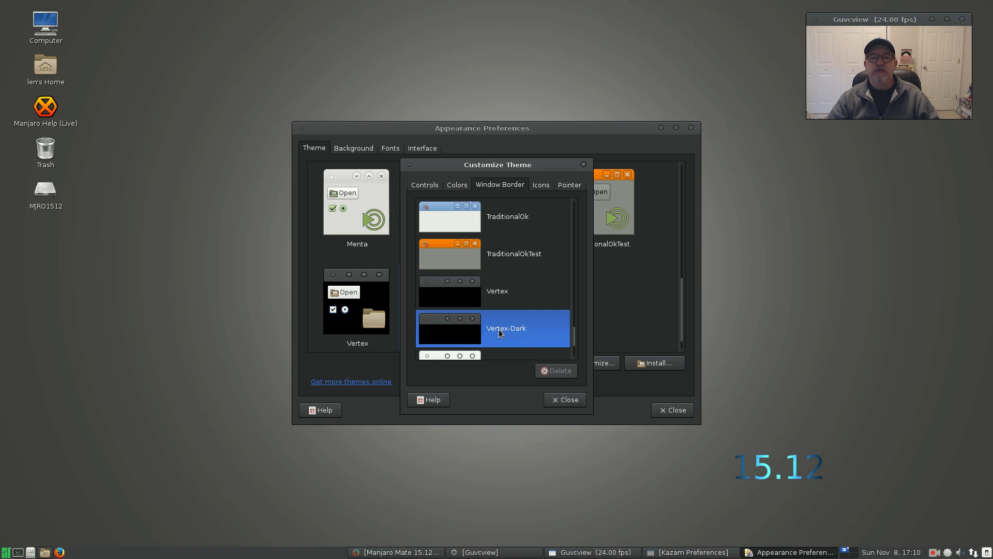
- Choose Faba-Mono-Dark icons, confirm the DMZ-Black pointer, and close Customize Theme
{"action": "left_click", "coordinate": [541, 184]}
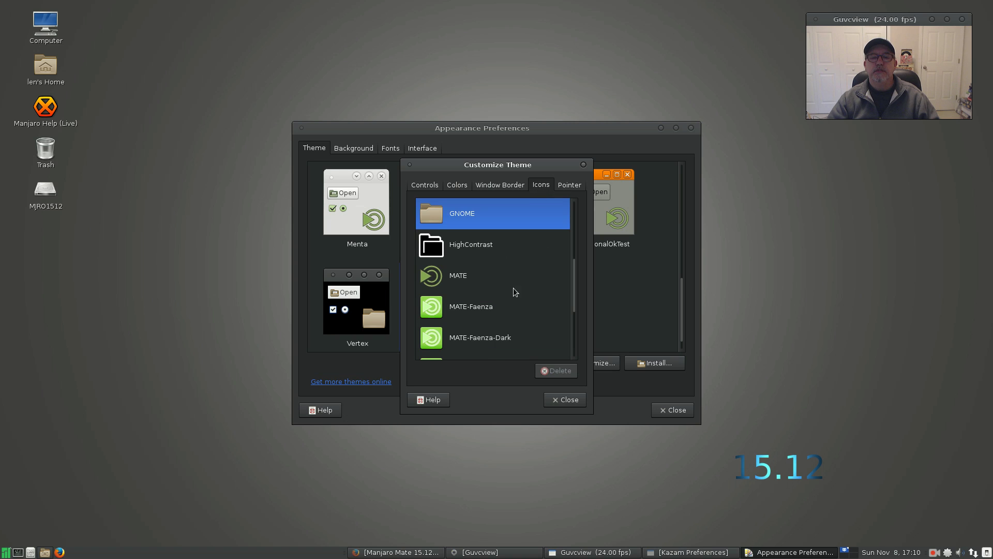
{"action": "scroll", "coordinate": [499, 314], "scroll_direction": "up", "scroll_amount": 2}
{"action": "scroll", "coordinate": [498, 314], "scroll_direction": "up", "scroll_amount": 2}
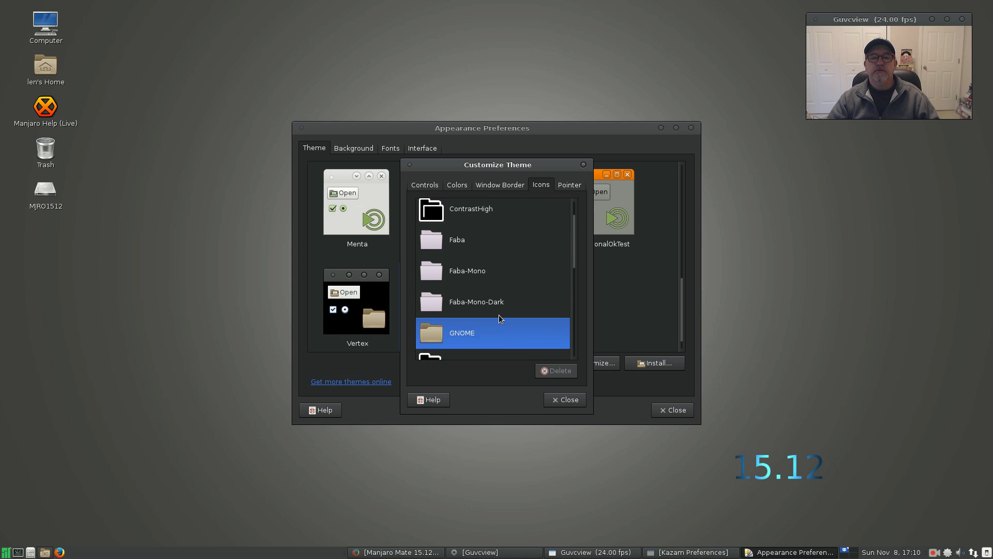
{"action": "scroll", "coordinate": [498, 314], "scroll_direction": "down", "scroll_amount": 3}
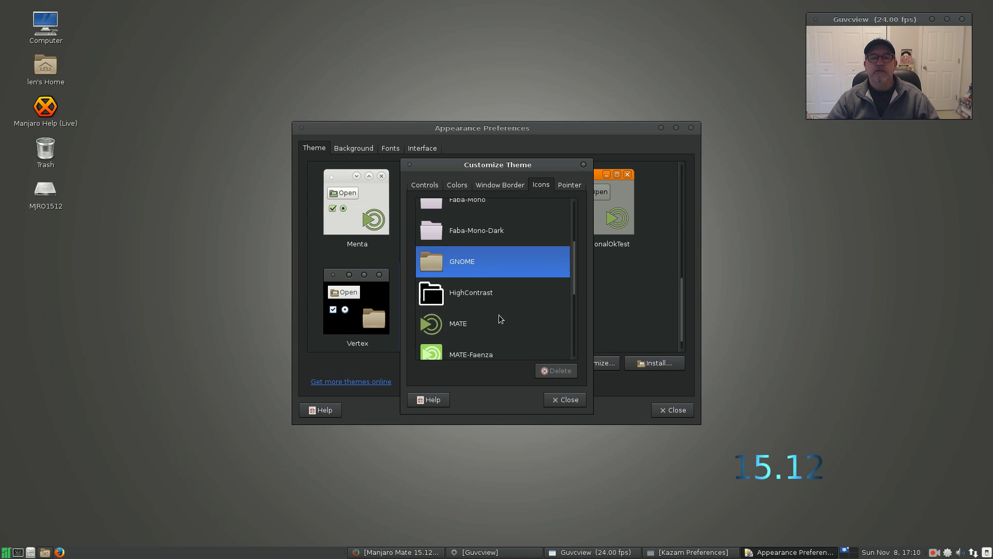
{"action": "scroll", "coordinate": [499, 314], "scroll_direction": "down", "scroll_amount": 2}
{"action": "scroll", "coordinate": [499, 314], "scroll_direction": "down", "scroll_amount": 2}
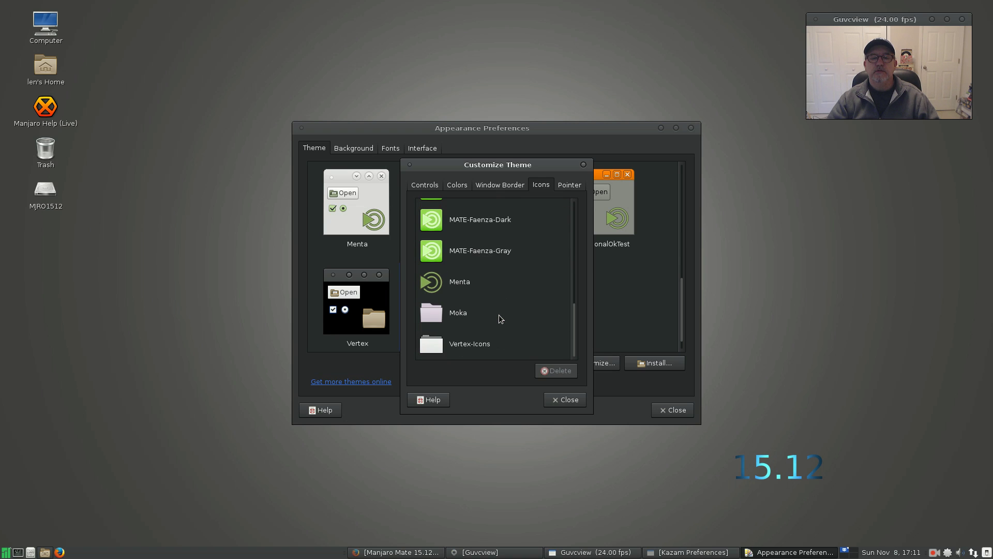
{"action": "scroll", "coordinate": [489, 321], "scroll_direction": "up", "scroll_amount": 3}
{"action": "scroll", "coordinate": [489, 321], "scroll_direction": "up", "scroll_amount": 4}
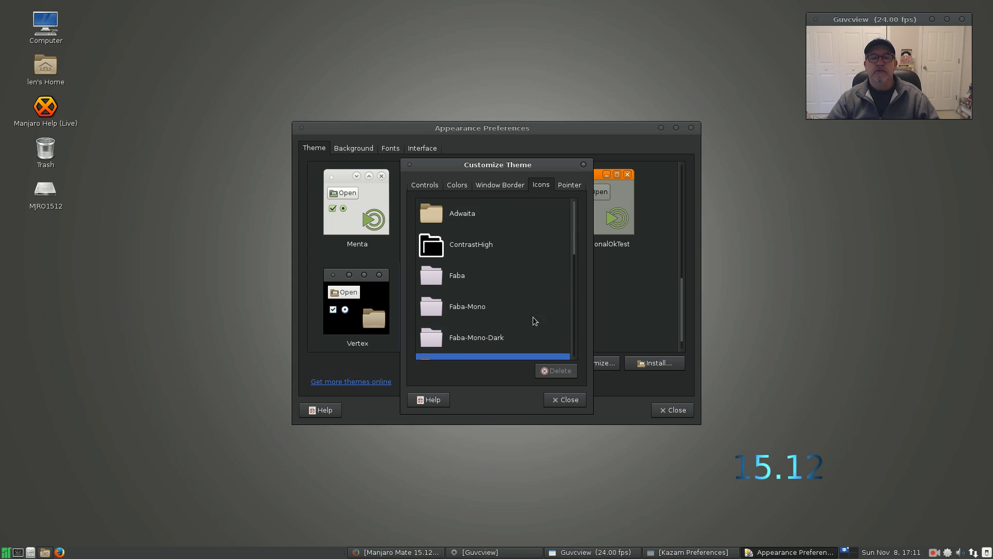
{"action": "left_click", "coordinate": [473, 338]}
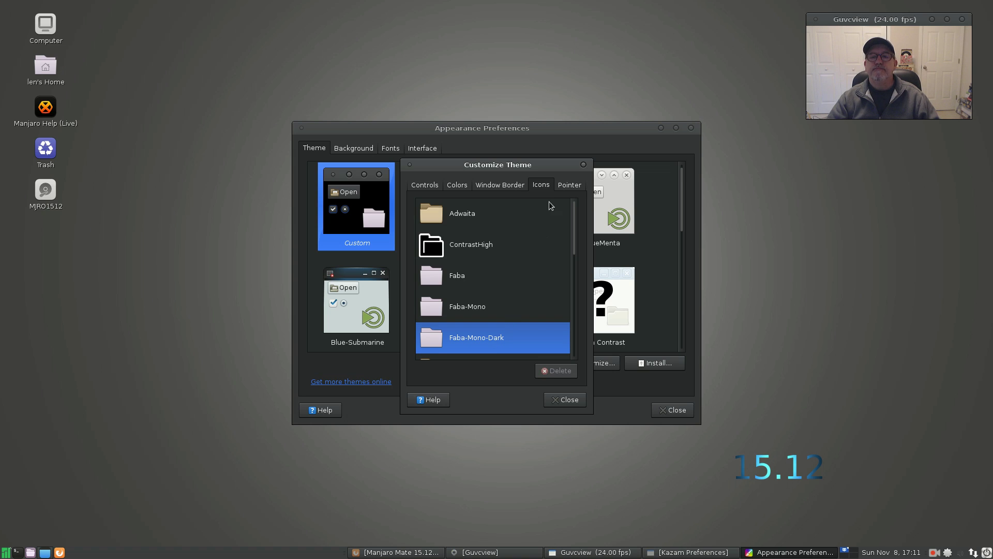
{"action": "left_click", "coordinate": [569, 185]}
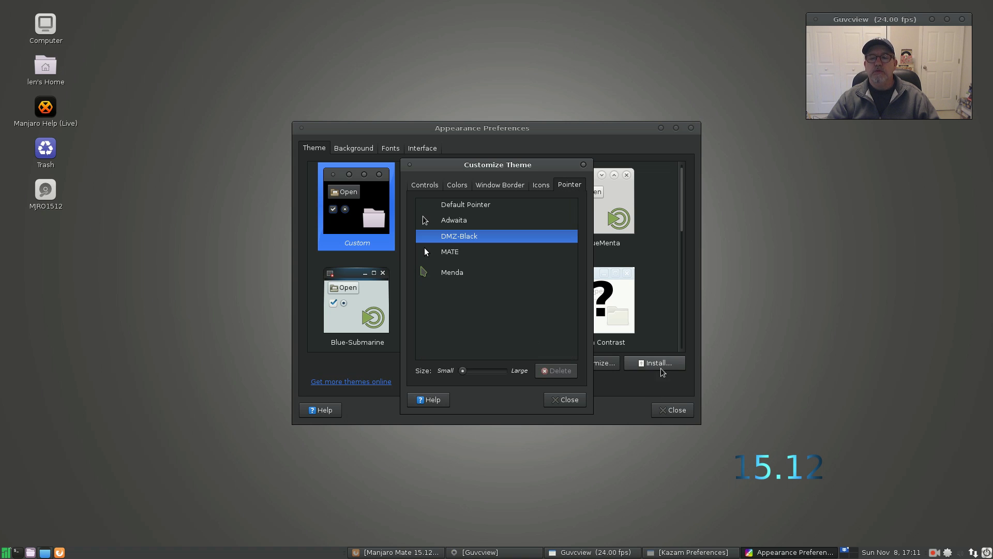
{"action": "left_click", "coordinate": [566, 399]}
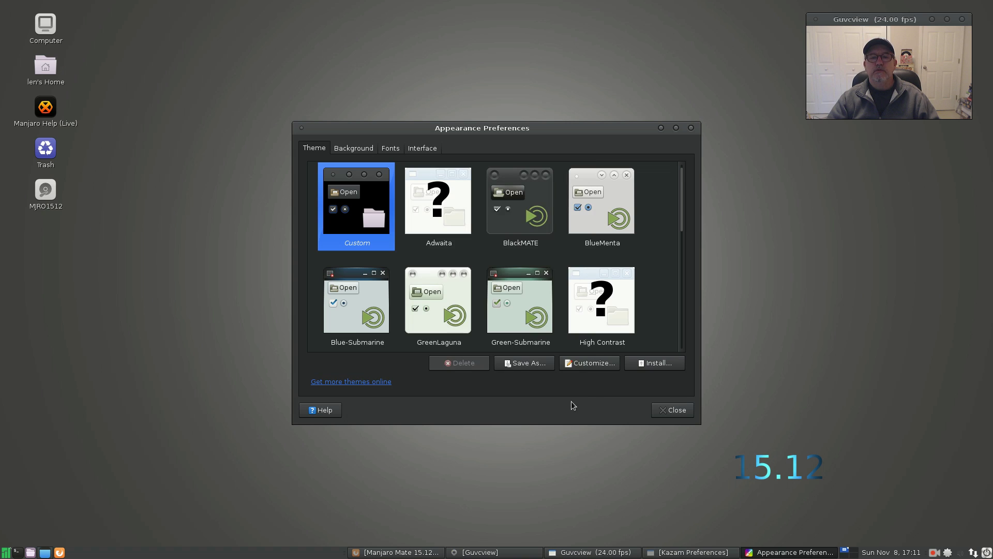
- Close Appearance Preferences to reveal the dark-themed desktop with the 15.12 wallpaper
{"action": "left_click", "coordinate": [678, 411]}
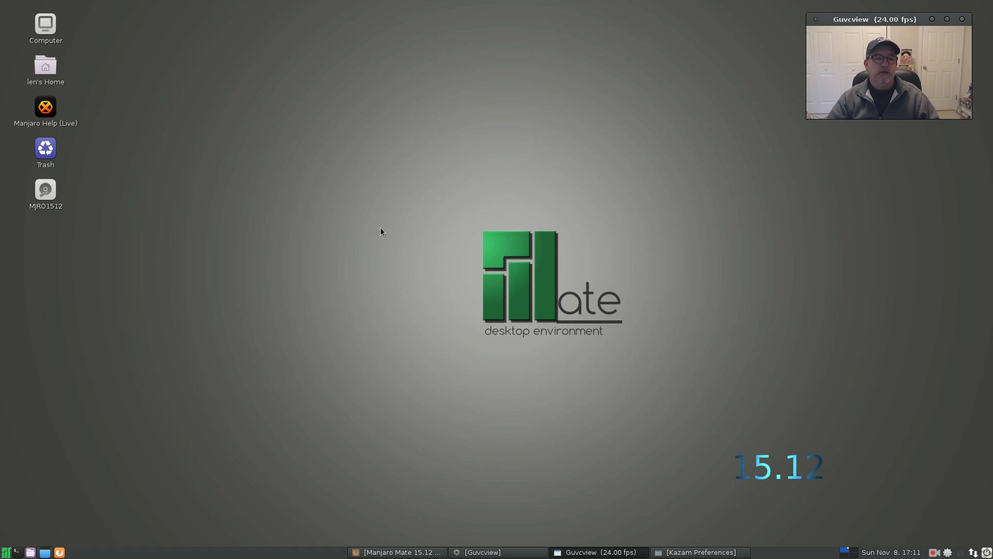